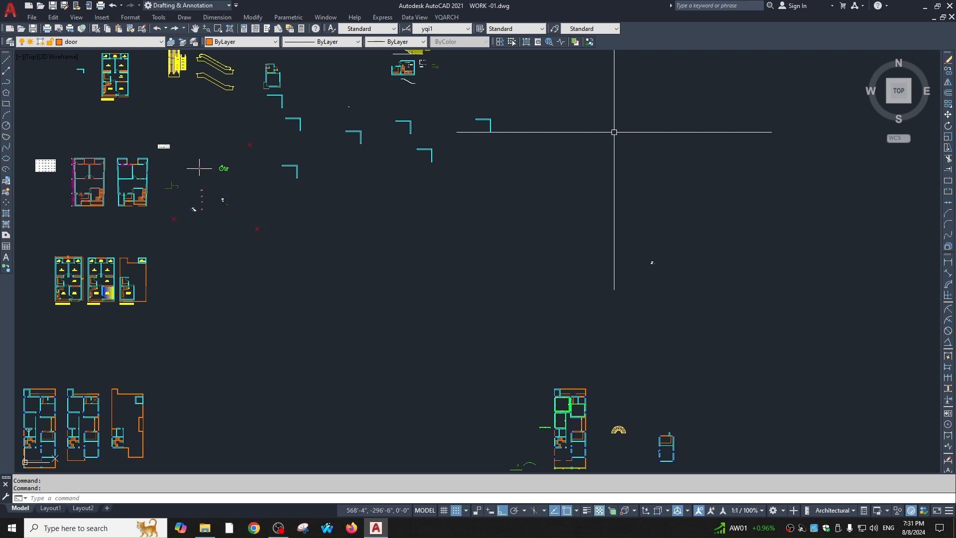
# Step: Find an empty area of the drawing beyond the existing floor plans for new walls
pyautogui.moveTo(486, 223); pyautogui.dragTo(445, 162, button='middle')
pyautogui.moveTo(602, 307)
pyautogui.mouseDown(button='middle')
pyautogui.moveTo(564, 215)
pyautogui.moveTo(551, 235)
pyautogui.moveTo(532, 162)
pyautogui.mouseUp(button='middle')
pyautogui.scroll(2, 483, 164)
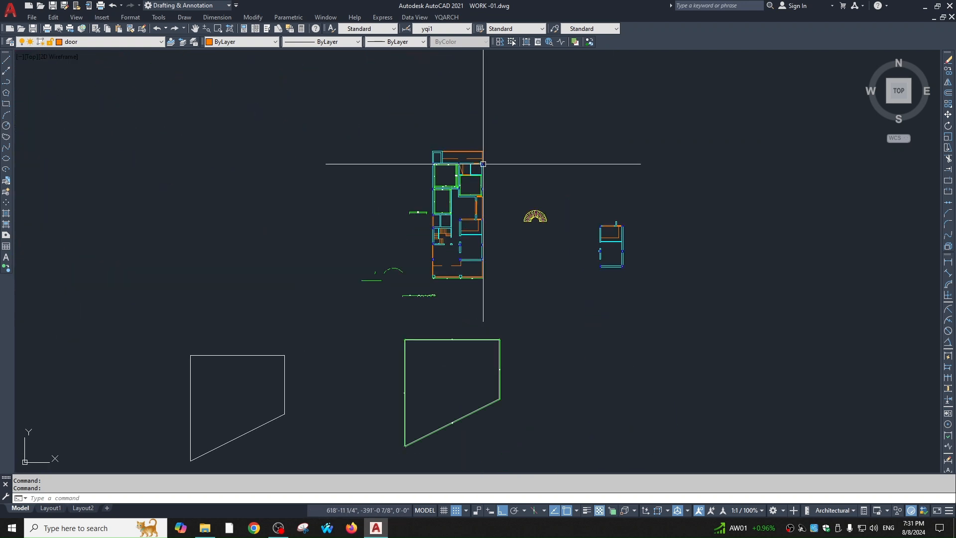
pyautogui.scroll(2, 448, 206)
pyautogui.moveTo(705, 271); pyautogui.dragTo(593, 234, button='middle')
pyautogui.scroll(4, 670, 234)
pyautogui.moveTo(664, 273); pyautogui.dragTo(608, 222, button='middle')
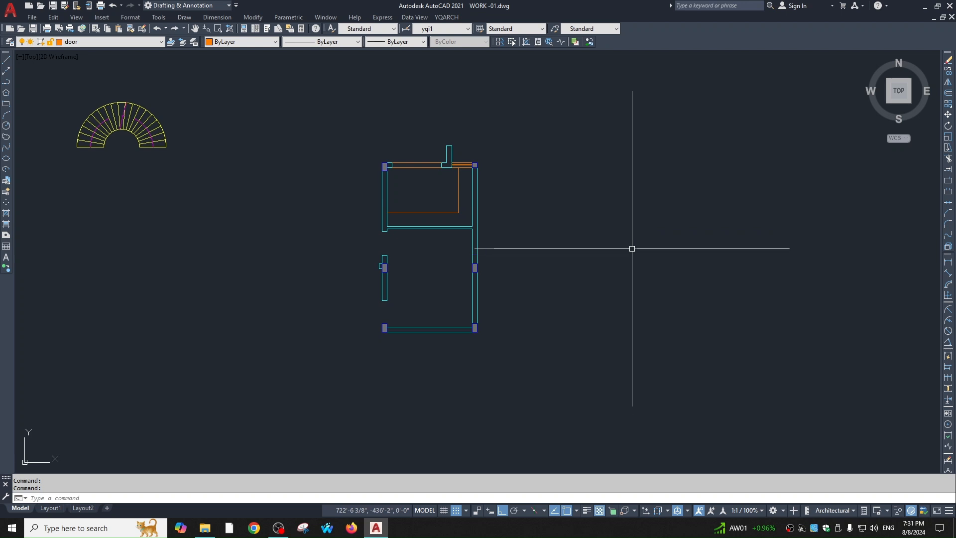
pyautogui.moveTo(647, 275); pyautogui.dragTo(473, 251, button='middle')
pyautogui.moveTo(648, 236); pyautogui.dragTo(472, 229, button='middle')
pyautogui.moveTo(587, 214); pyautogui.dragTo(518, 243, button='middle')
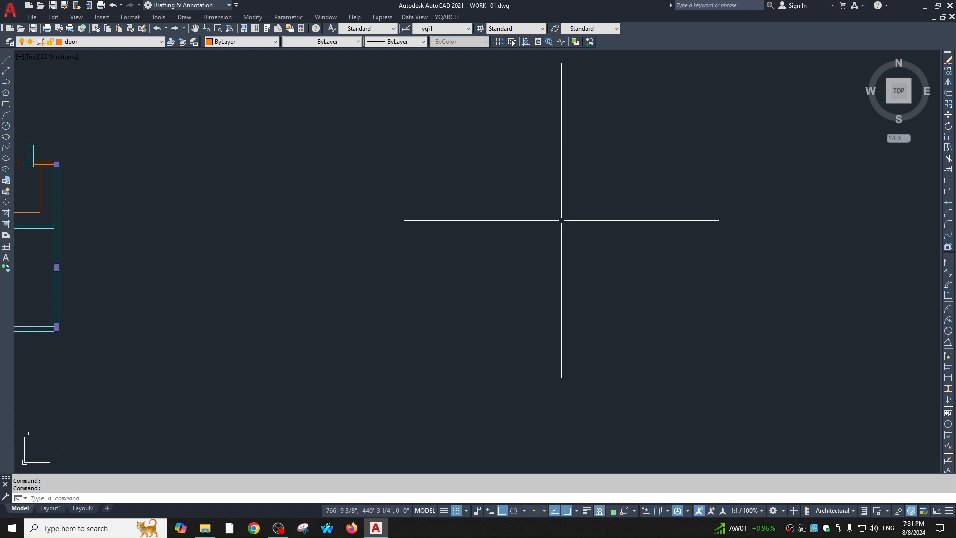
pyautogui.moveTo(570, 264); pyautogui.dragTo(572, 272, button='middle')
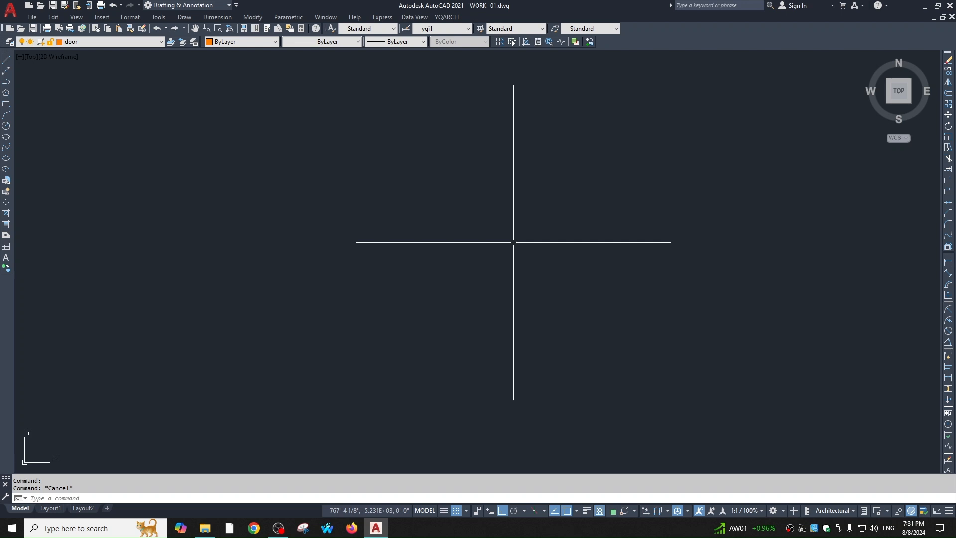
pyautogui.write('ww')
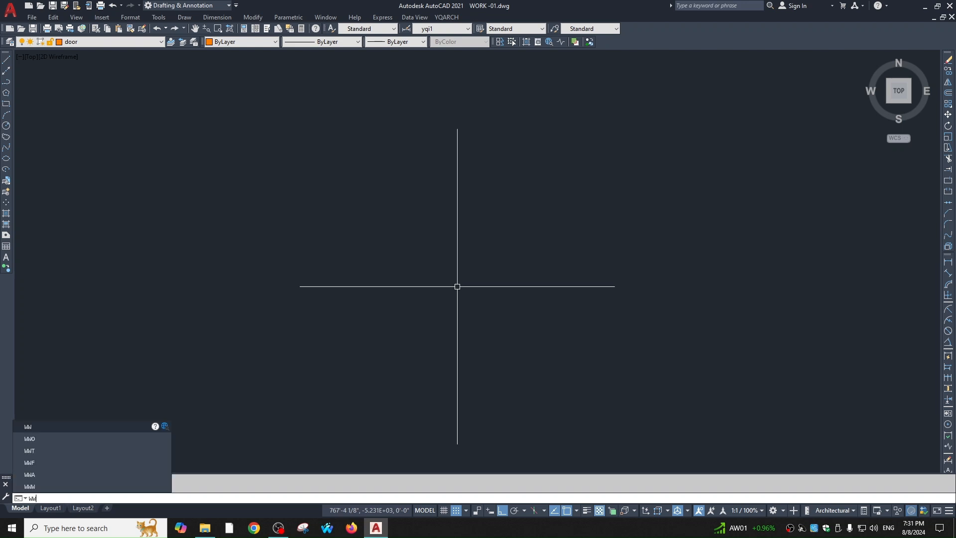
pyautogui.press('Return')
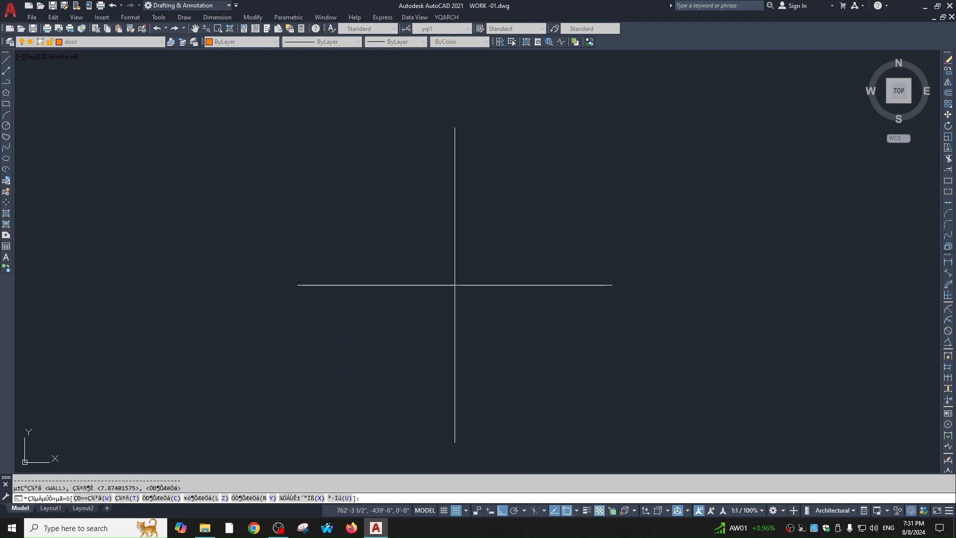
pyautogui.press('Escape')
# Step: Switch the YQArch plugin's prompt language to English with the YQL command
pyautogui.write('yq')
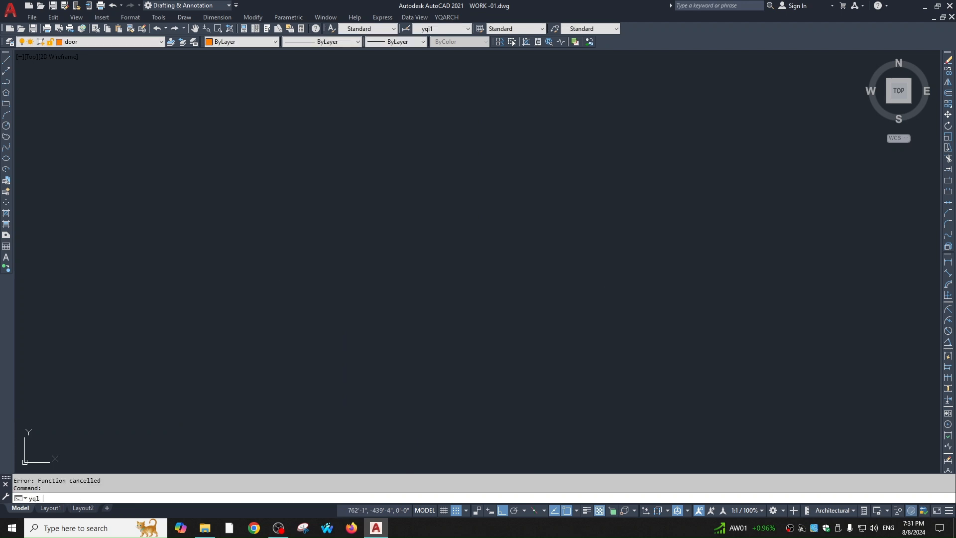
pyautogui.write('l')
pyautogui.press('Return')
pyautogui.click(450, 315)
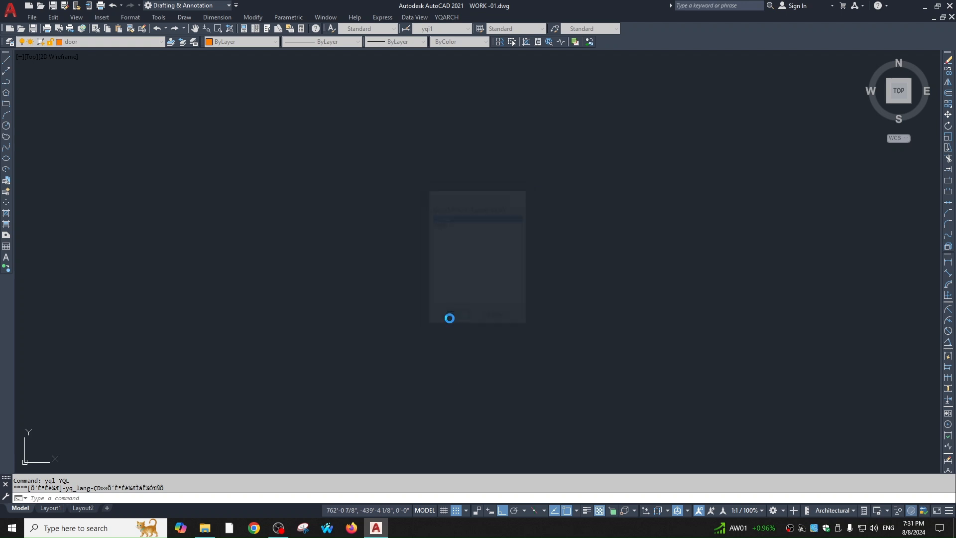
pyautogui.press('Escape')
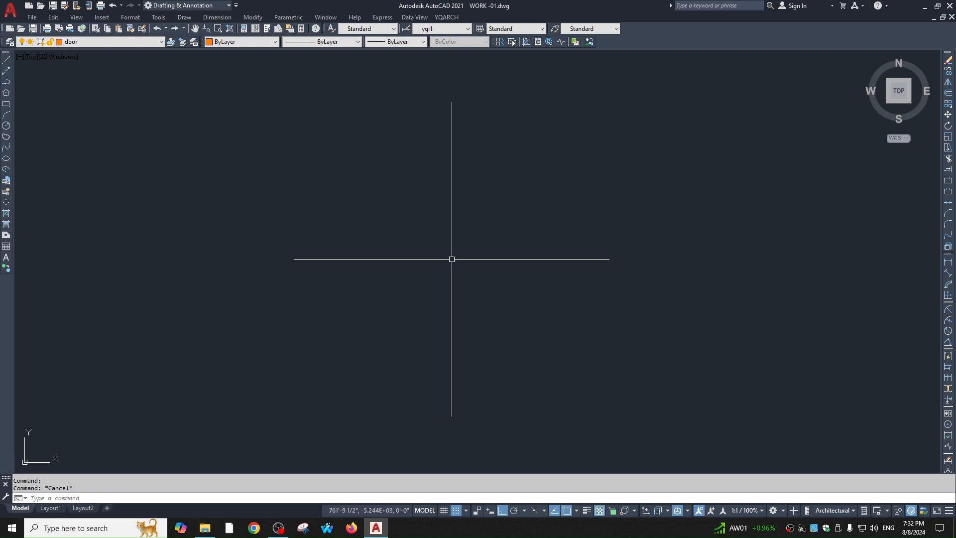
# Step: Start the YQArch wall command and set the wall thickness to 9
pyautogui.write('wa')
pyautogui.press('Return')
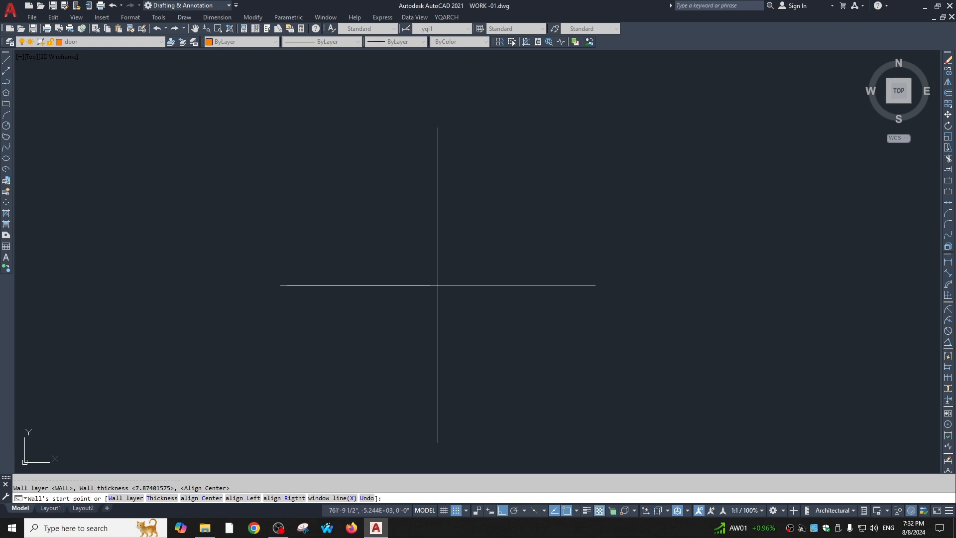
pyautogui.write('t')
pyautogui.press('Return')
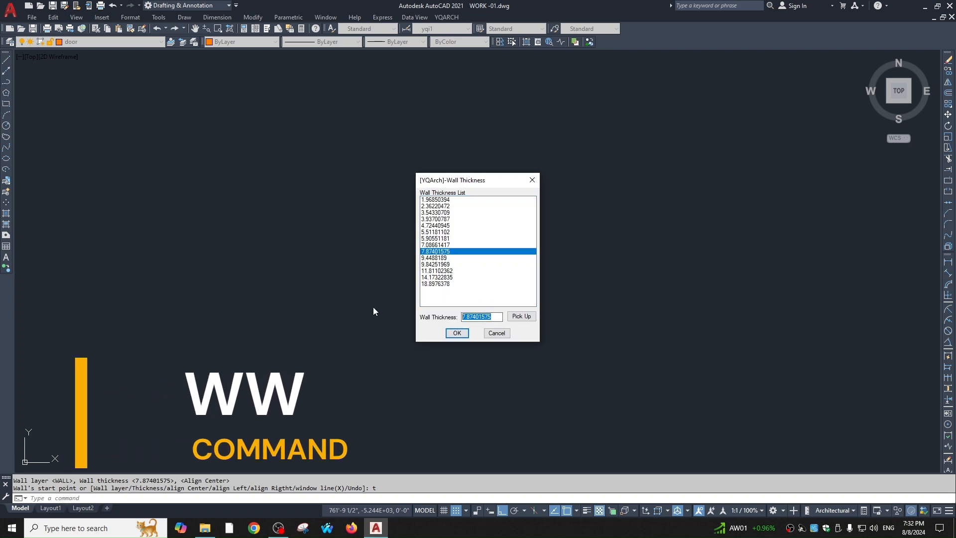
pyautogui.write('9')
pyautogui.click(456, 332)
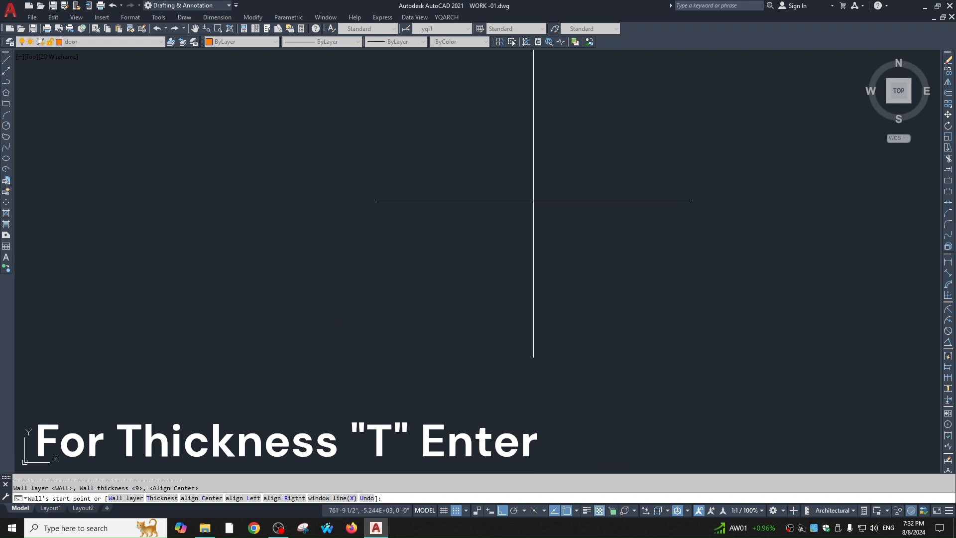
# Step: Draw a closed rectangular room of centre-aligned walls, 15' wide and 12' deep, in the empty area
pyautogui.click(395, 180)
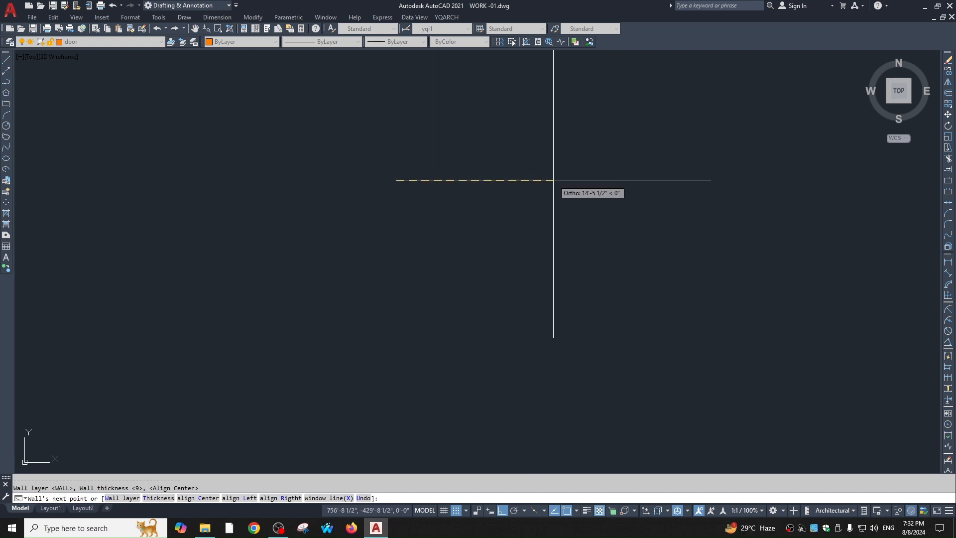
pyautogui.write('15')
pyautogui.press('Return')
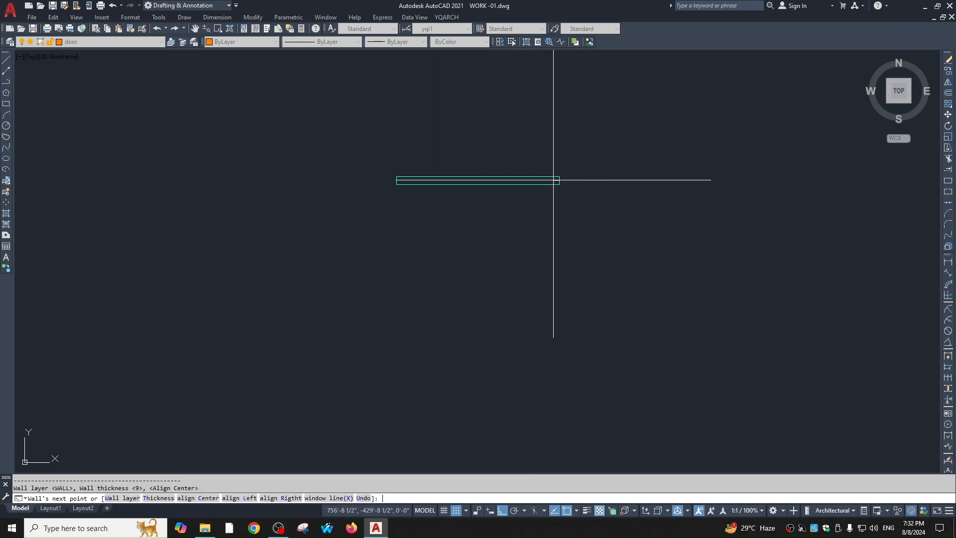
pyautogui.write("12'")
pyautogui.press('Return')
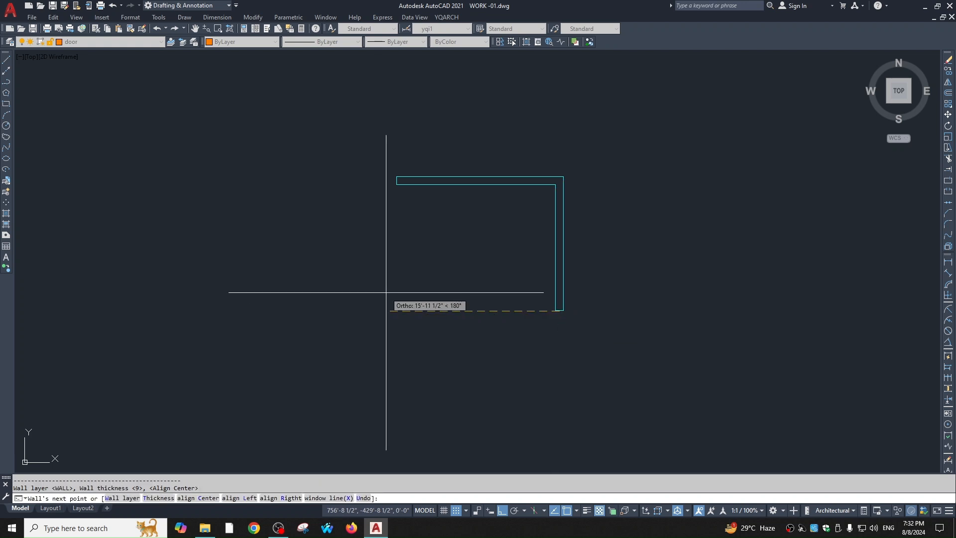
pyautogui.write("15'")
pyautogui.press('Return')
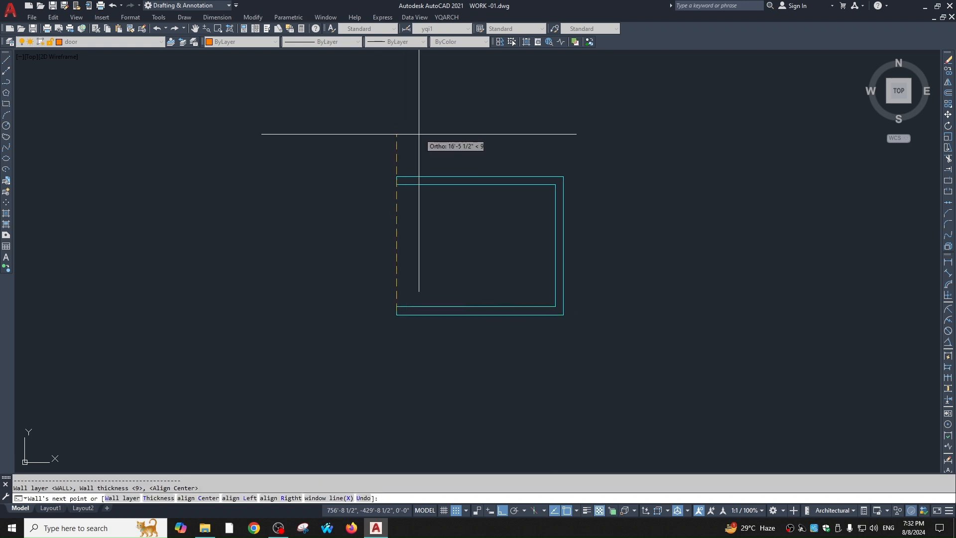
pyautogui.click(396, 180)
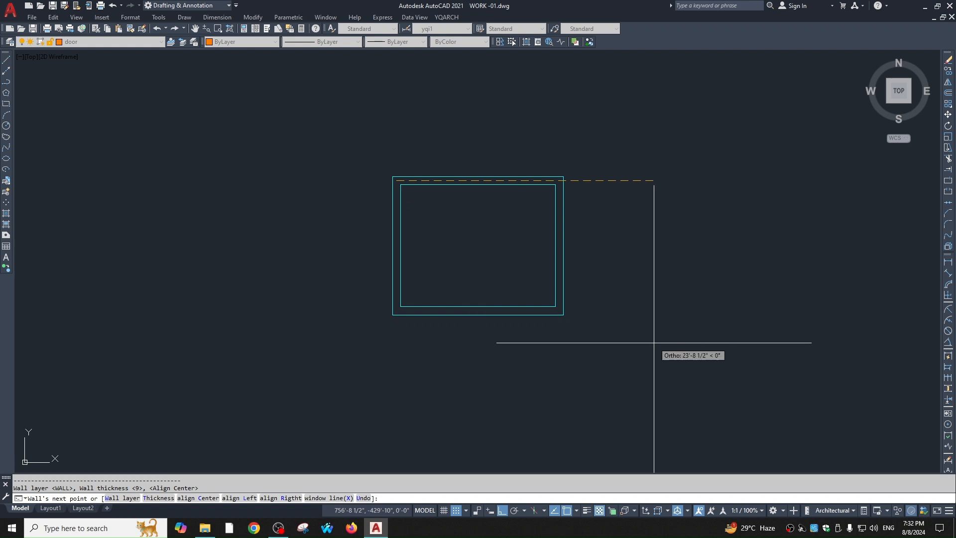
pyautogui.press('Escape')
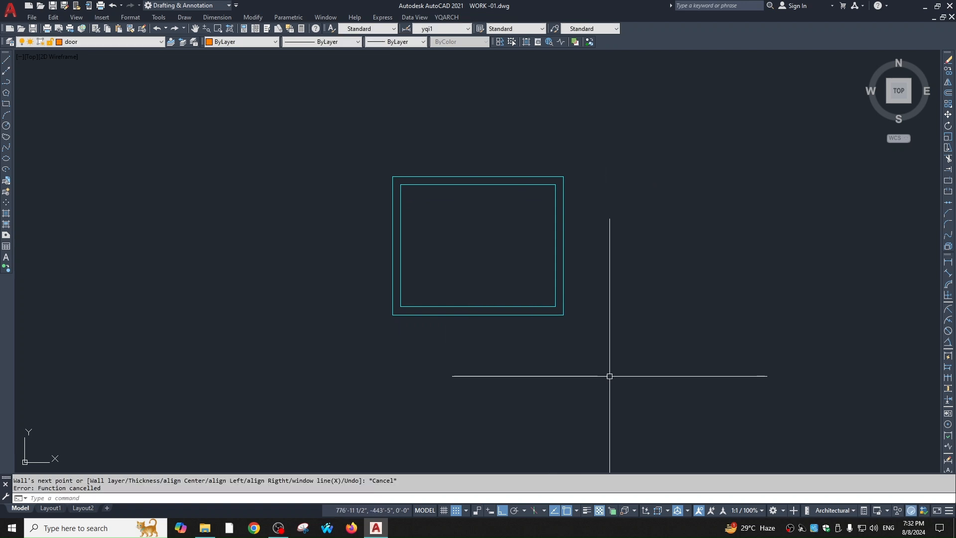
pyautogui.moveTo(604, 324); pyautogui.dragTo(602, 332, button='middle')
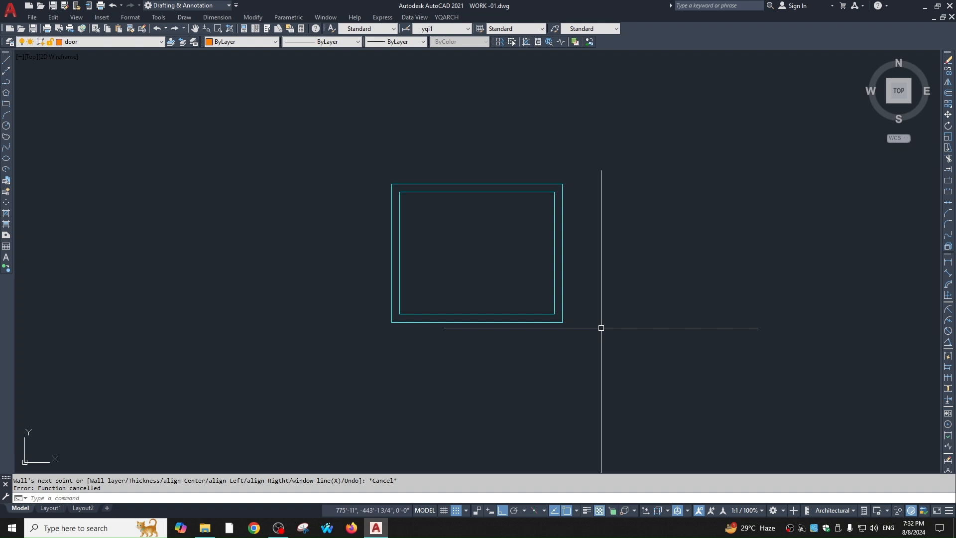
pyautogui.press('Escape')
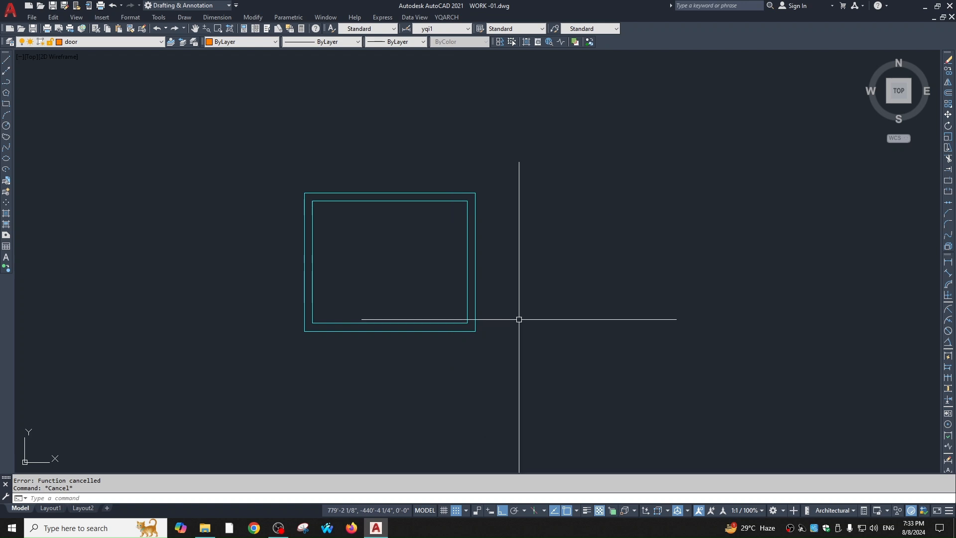
# Step: Offset the room's outer east wall line outward with Offset, adding a second parallel line to form a wall
pyautogui.write('o')
pyautogui.press('Return')
pyautogui.write('1')
pyautogui.press('Return')
pyautogui.click(475, 267)
pyautogui.click(577, 278)
pyautogui.click(583, 247)
pyautogui.click(593, 248)
pyautogui.press('Escape')
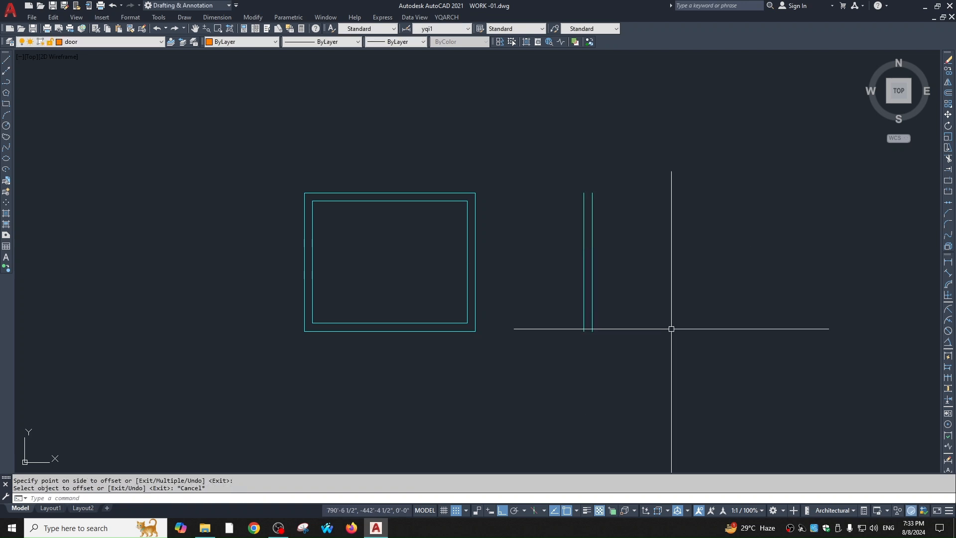
# Step: Erase the two offset lines east of the room
pyautogui.click(626, 258)
pyautogui.click(580, 330)
pyautogui.write('e')
pyautogui.press('Return')
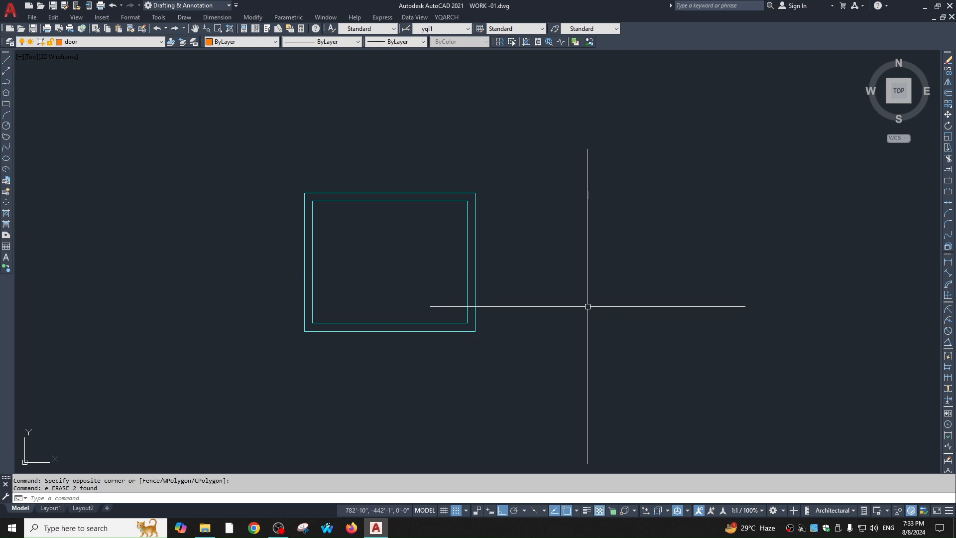
# Step: Offset the room's east wall 10' outward as a complete double-line wall with the WWO command
pyautogui.write('ww0')
pyautogui.press('Return')
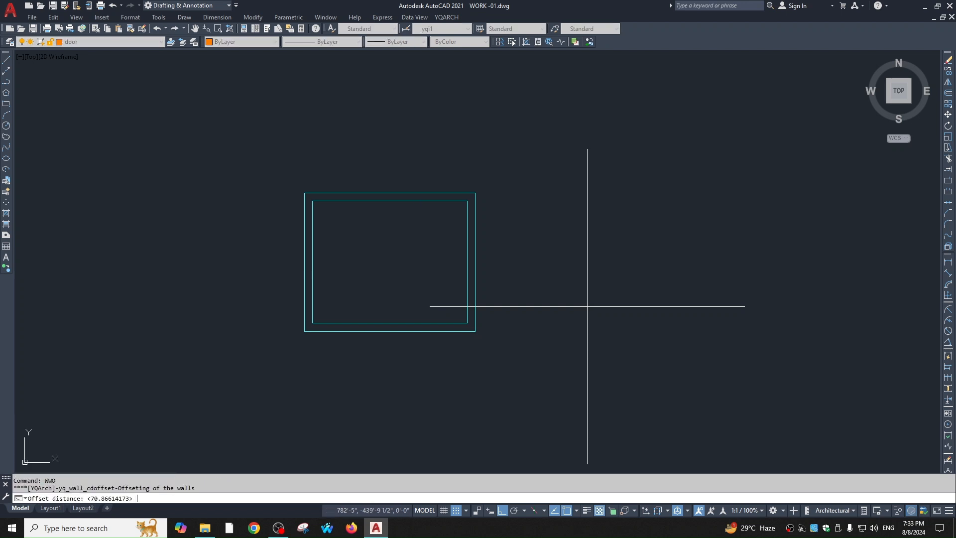
pyautogui.write("10'")
pyautogui.press('Return')
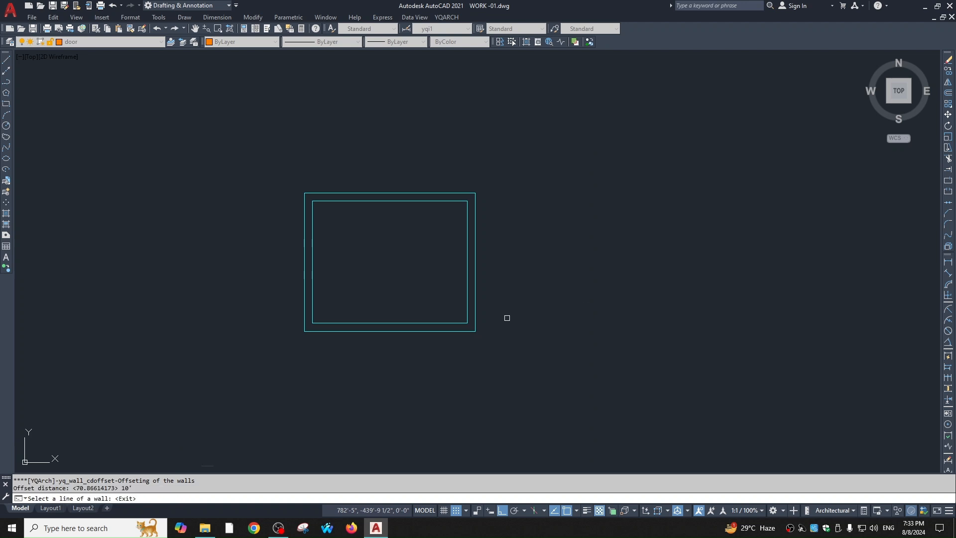
pyautogui.click(474, 241)
pyautogui.click(617, 259)
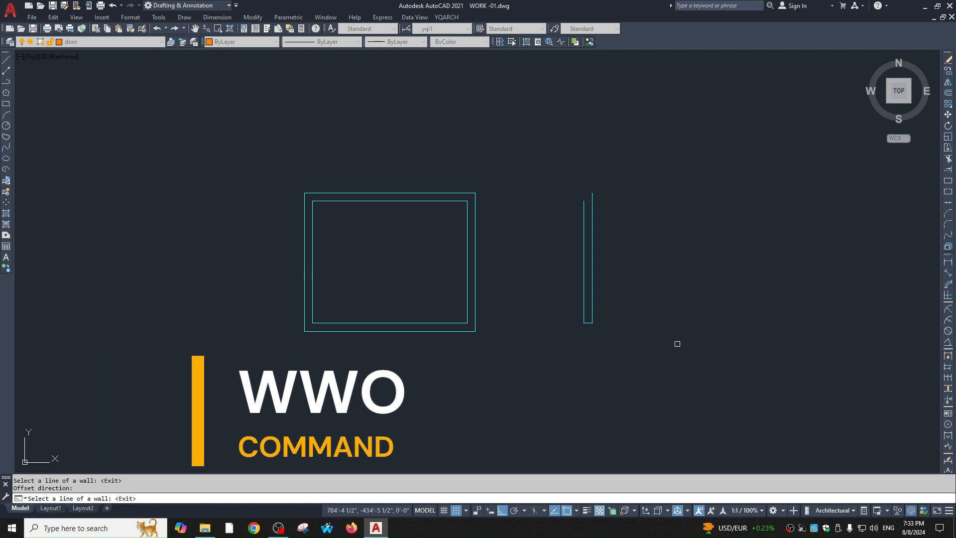
pyautogui.press('Escape')
# Step: Extend both lines of the room's north wall to meet the offset wall
pyautogui.write('ex')
pyautogui.press('space')
pyautogui.press('space')
pyautogui.click(410, 181)
pyautogui.click(423, 243)
pyautogui.press('Escape')
pyautogui.scroll(2, 489, 203)
pyautogui.write('tr')
pyautogui.press('Escape')
pyautogui.scroll(-2, 599, 258)
pyautogui.moveTo(616, 281); pyautogui.dragTo(590, 269, button='middle')
pyautogui.scroll(2, 600, 294)
pyautogui.scroll(-2, 596, 321)
pyautogui.moveTo(596, 322); pyautogui.dragTo(617, 265, button='middle')
pyautogui.moveTo(596, 260); pyautogui.dragTo(600, 311, button='middle')
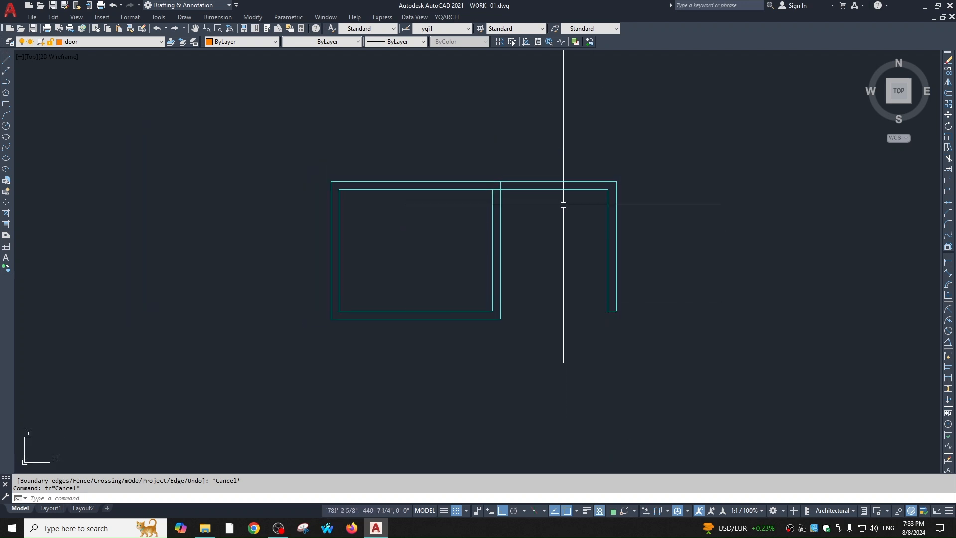
# Step: Extend the inner line of the room's south wall to the offset wall
pyautogui.press('Escape')
pyautogui.write('ex')
pyautogui.press('space')
pyautogui.click(644, 301)
pyautogui.click(570, 350)
pyautogui.press('space')
pyautogui.click(482, 311)
pyautogui.click(476, 285)
pyautogui.press('Escape')
# Step: Join the outer lines of the offset wall and the south wall into a sharp corner with Fillet
pyautogui.write('f')
pyautogui.press('space')
pyautogui.write('r')
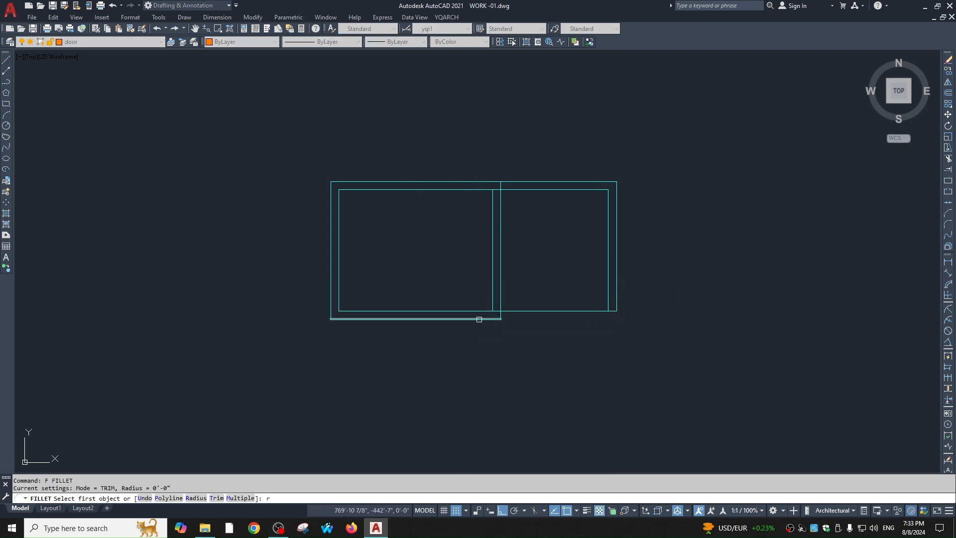
pyautogui.click(616, 293)
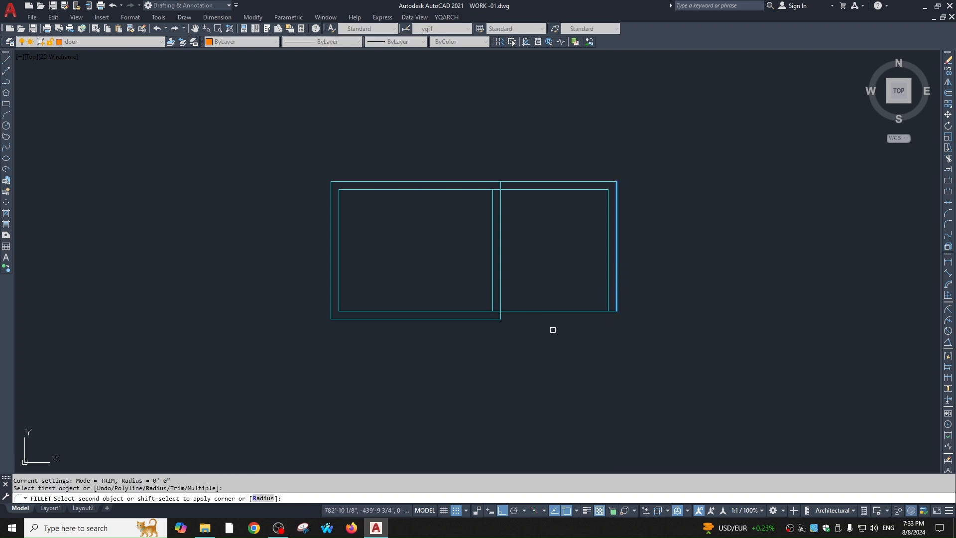
pyautogui.click(470, 318)
pyautogui.press('Escape')
pyautogui.write('t')
pyautogui.press('Escape')
# Step: Change the partition wall between the rooms and the north exterior wall to a thickness of 4.5 with the WWT command
pyautogui.scroll(-2, 583, 252)
pyautogui.moveTo(521, 254); pyautogui.dragTo(512, 180, button='middle')
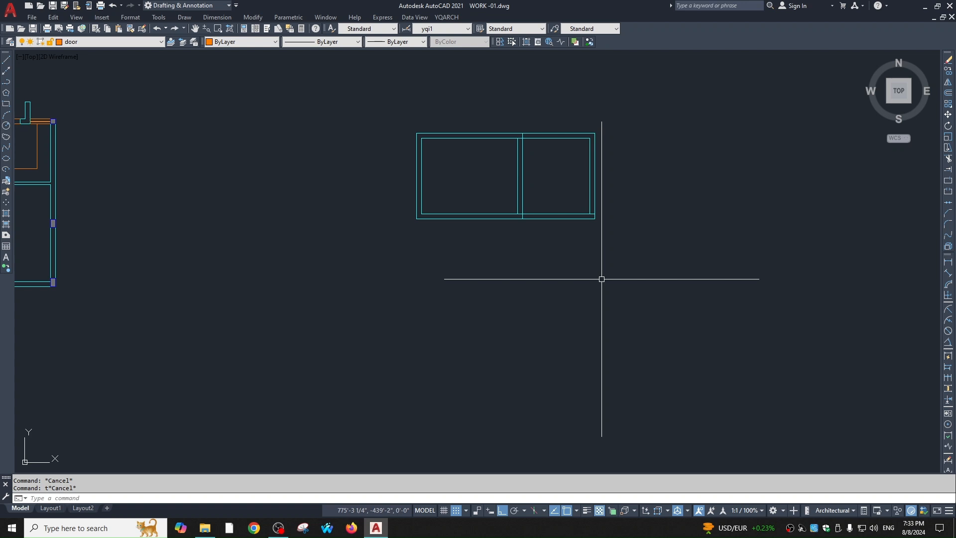
pyautogui.scroll(3, 527, 157)
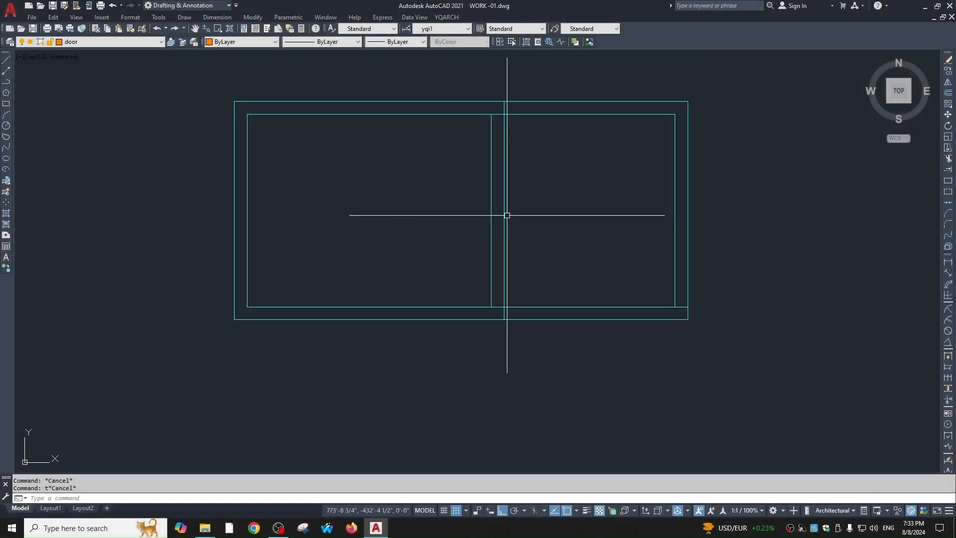
pyautogui.write('wwt')
pyautogui.press('Return')
pyautogui.write('t')
pyautogui.press('Return')
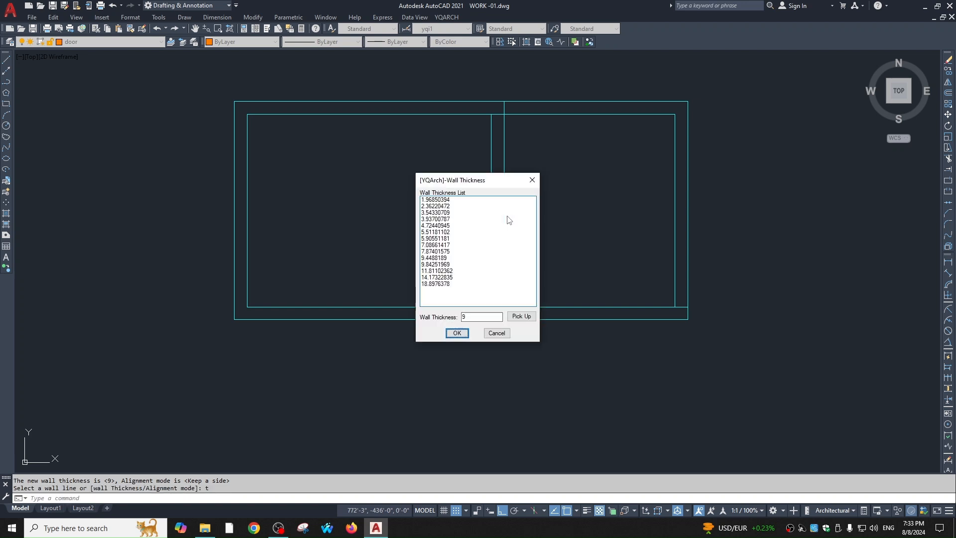
pyautogui.write('4.5')
pyautogui.press('Return')
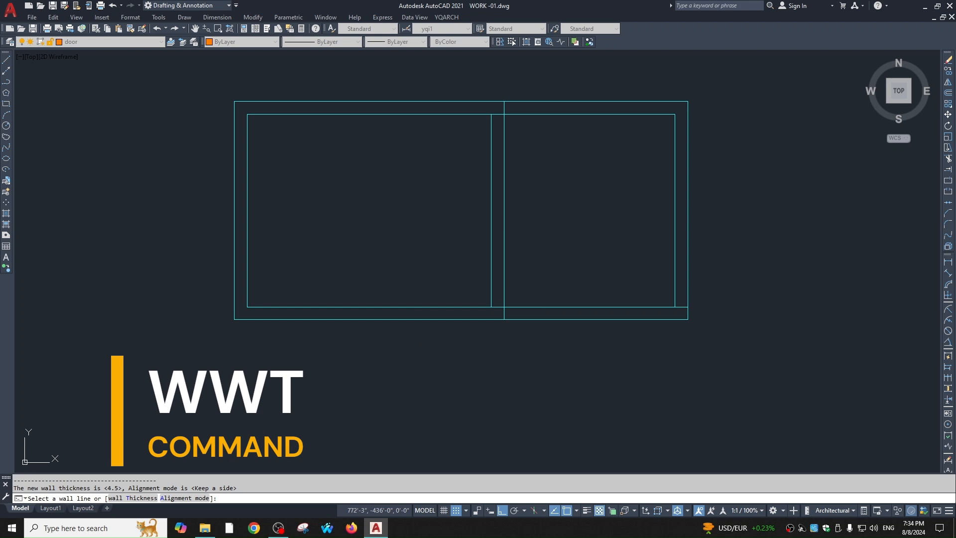
pyautogui.click(504, 228)
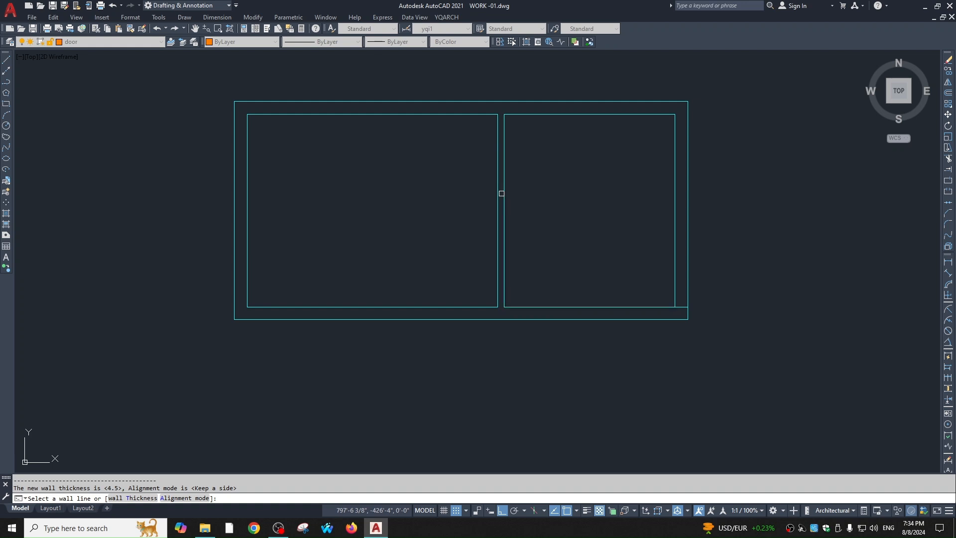
pyautogui.click(583, 99)
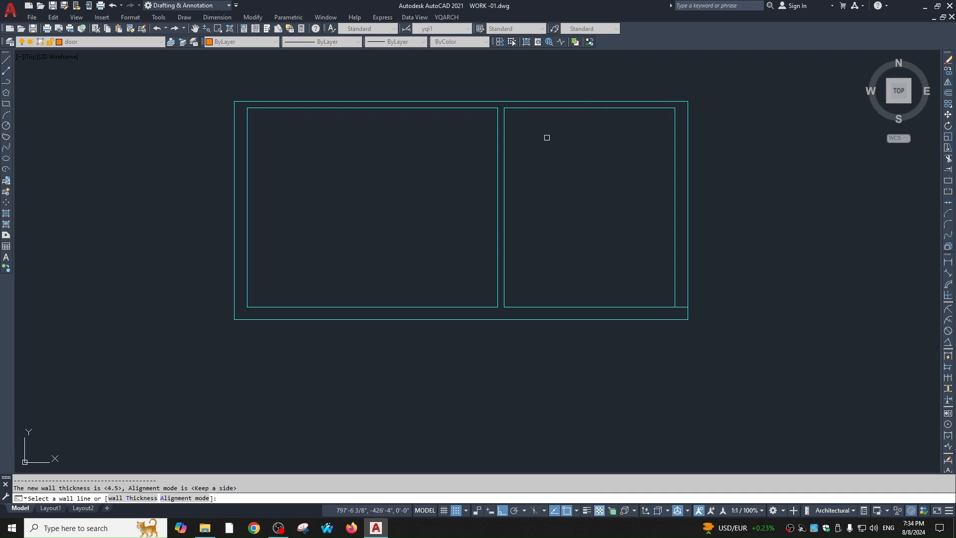
pyautogui.click(530, 149)
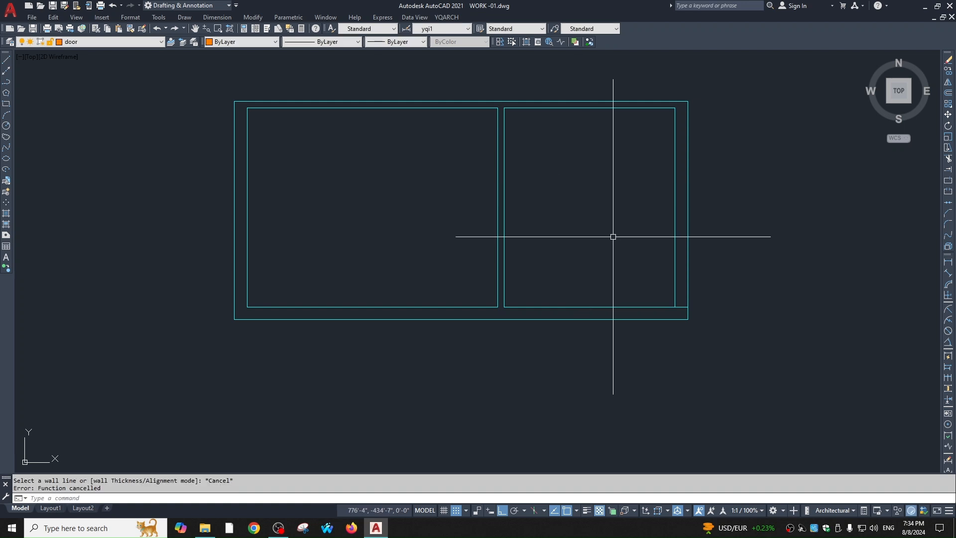
# Step: Undo the thickness changes made to the partition wall and the north exterior wall
pyautogui.hotkey('ctrl', 'z')
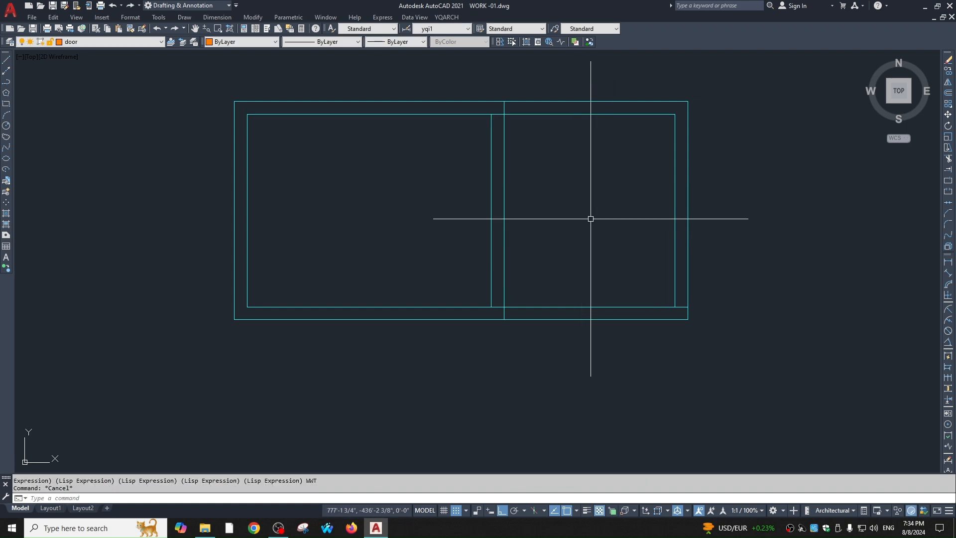
pyautogui.moveTo(546, 302); pyautogui.dragTo(595, 289, button='middle')
pyautogui.press('Escape')
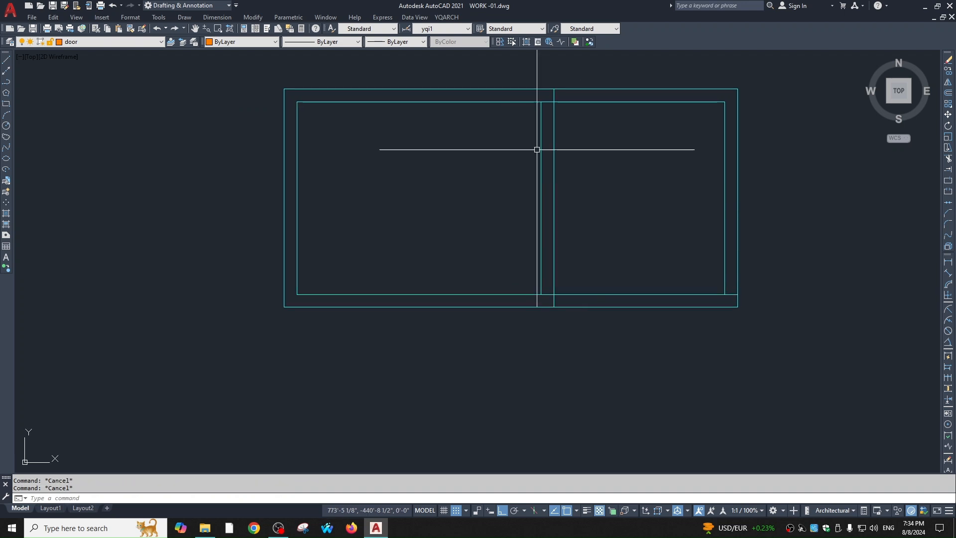
# Step: Trim the overlapping lines where the partition wall meets the north and south walls so the junctions are open
pyautogui.write('tr')
pyautogui.press('space')
pyautogui.press('space')
pyautogui.click(547, 97)
pyautogui.click(553, 96)
pyautogui.click(546, 103)
pyautogui.click(558, 101)
pyautogui.click(554, 95)
pyautogui.click(553, 301)
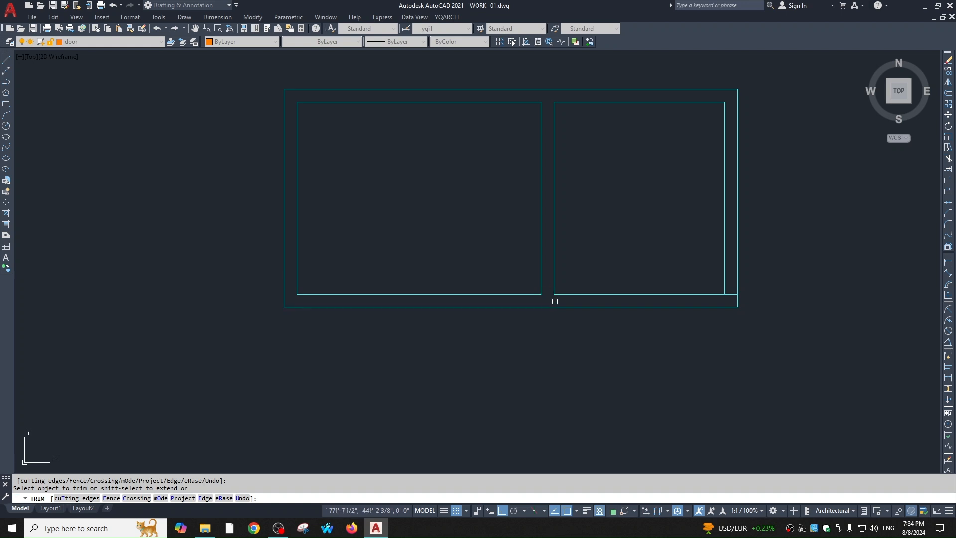
pyautogui.press('Escape')
# Step: Erase the leftover short line closing off the southeast wall corner
pyautogui.click(709, 281)
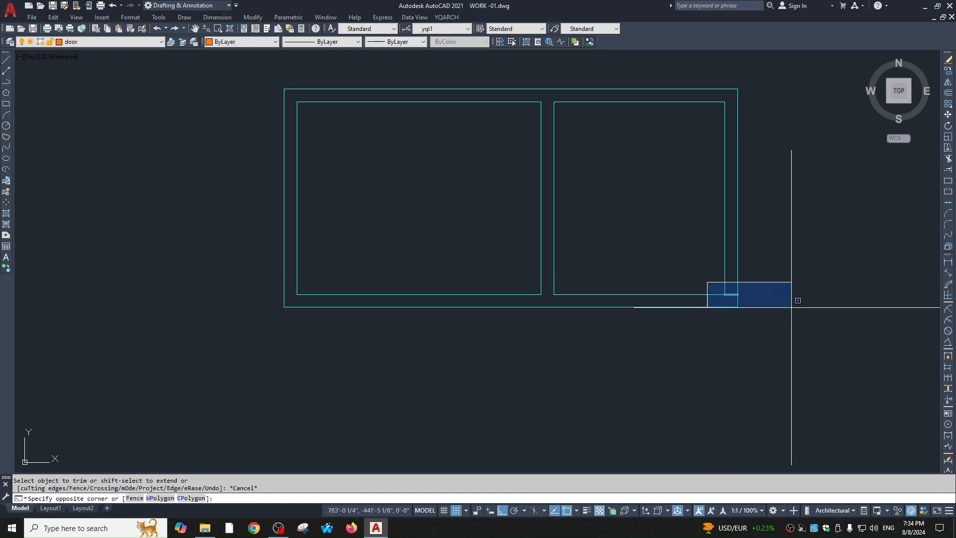
pyautogui.click(741, 298)
pyautogui.write('e')
pyautogui.press('space')
# Step: Offset the partition's west line 4.5 westward, and offset the resulting line another 42 to mark a door opening
pyautogui.moveTo(610, 341); pyautogui.dragTo(636, 371, button='middle')
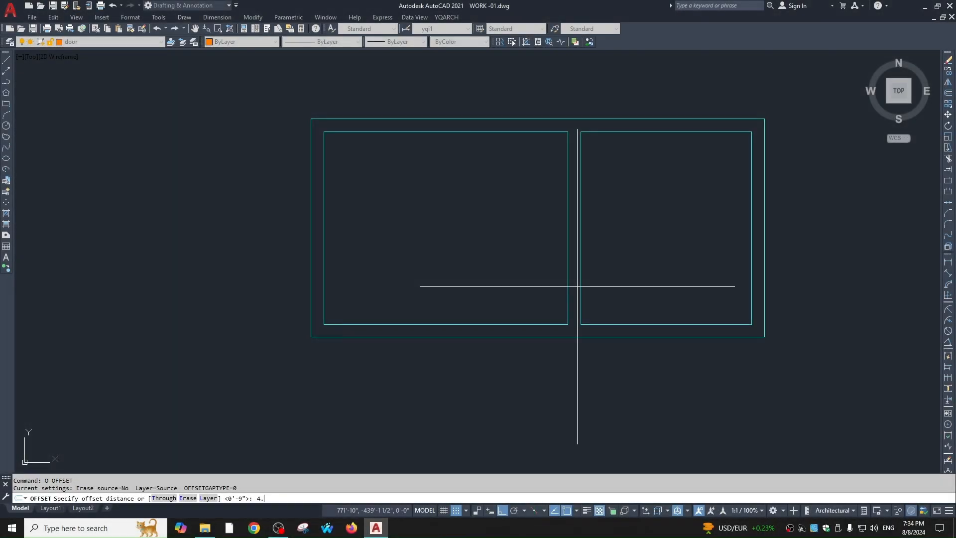
pyautogui.click(568, 293)
pyautogui.click(561, 294)
pyautogui.press('Return')
pyautogui.press('Return')
pyautogui.write('42')
pyautogui.press('Return')
pyautogui.click(562, 294)
pyautogui.click(548, 323)
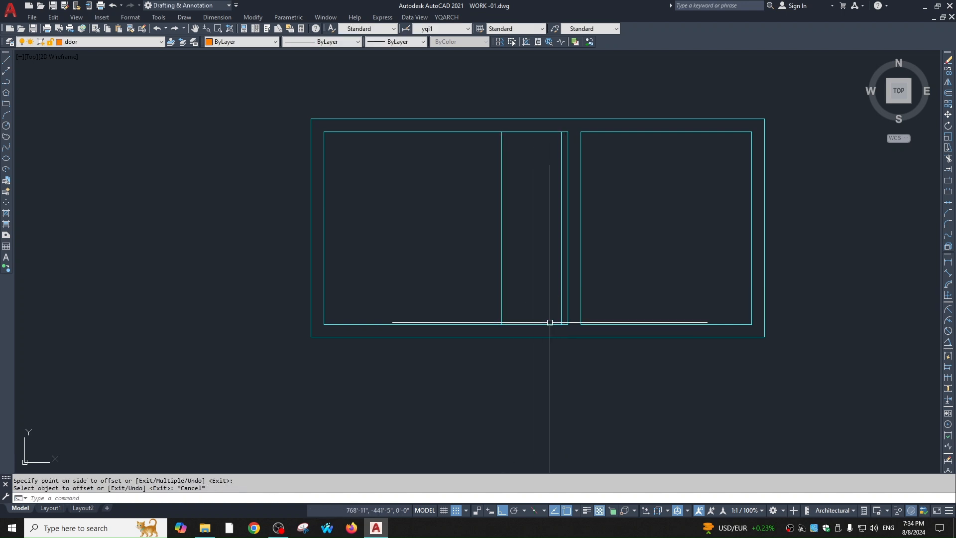
pyautogui.press('Escape')
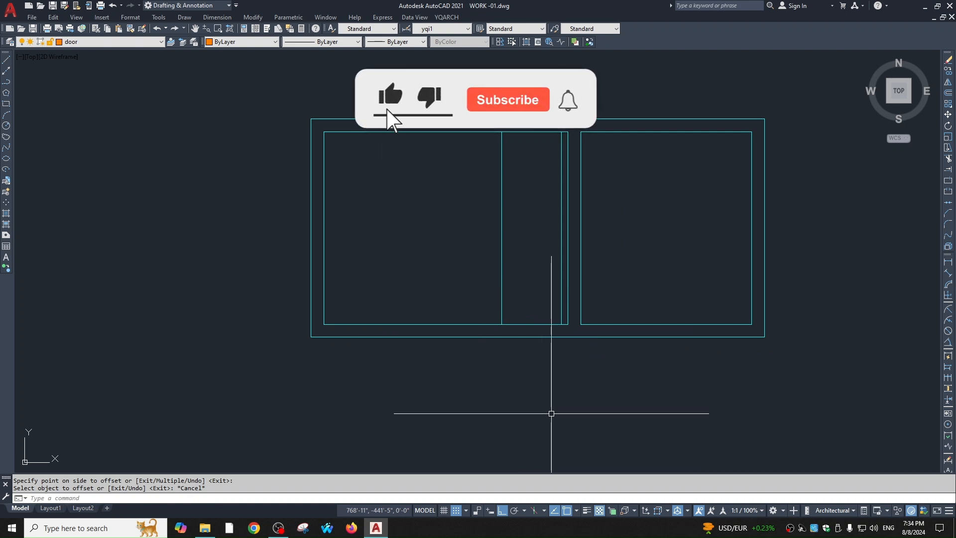
# Step: Erase the two offset guide lines in the west room
pyautogui.click(566, 299)
pyautogui.click(473, 280)
pyautogui.write('e')
pyautogui.press('Return')
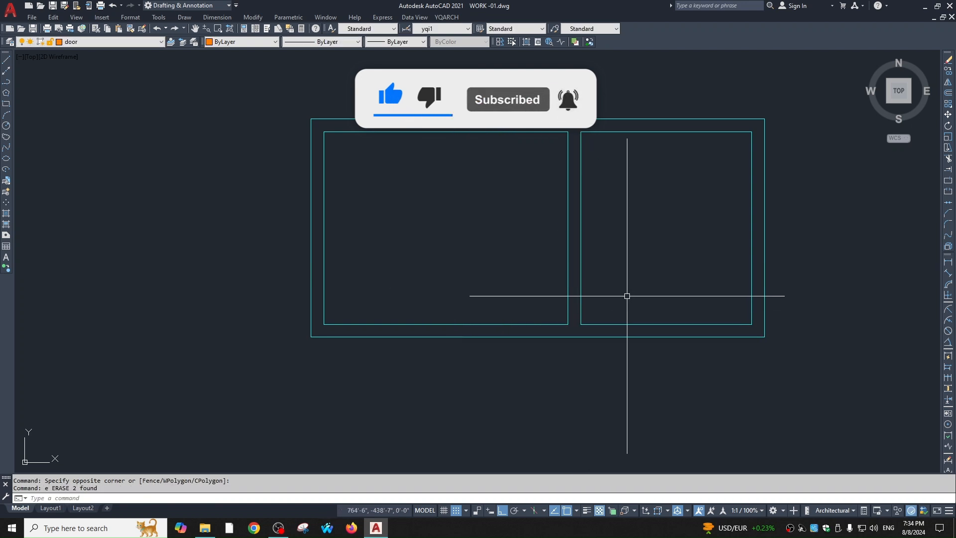
# Step: Start the YQArch AD door command and set the hole width to 42 and the pier width to 4.5
pyautogui.write('wd')
pyautogui.press('Return')
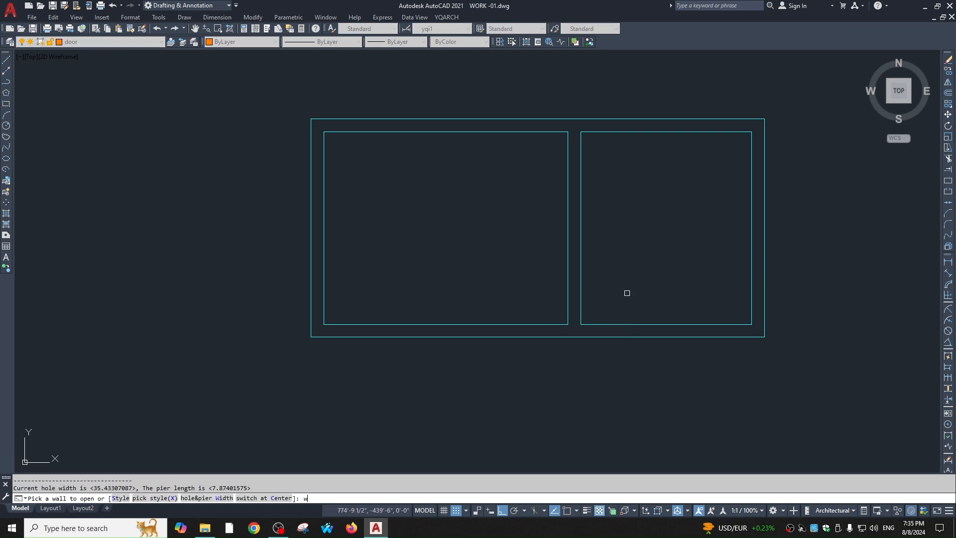
pyautogui.press('Return')
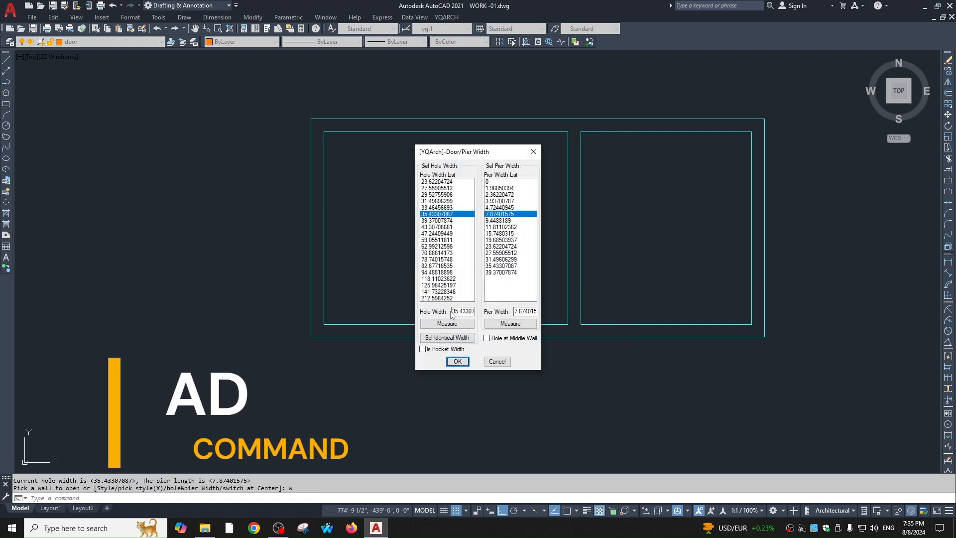
pyautogui.doubleClick(453, 311)
pyautogui.press('BackSpace')
pyautogui.write('42')
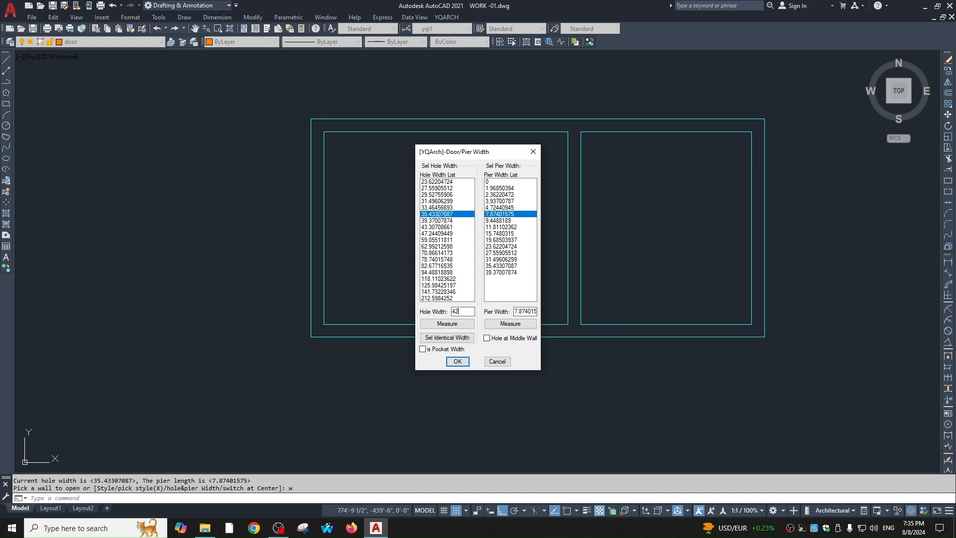
pyautogui.press('Tab')
pyautogui.write('4')
pyautogui.click(457, 361)
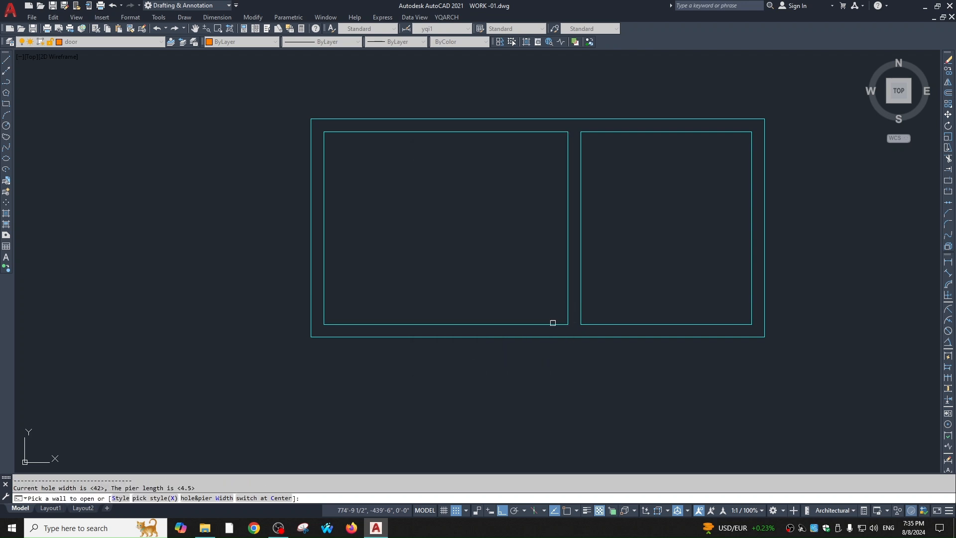
# Step: Insert two inward-opening doors in the south wall, one on each side of the partition and hinged beside it
pyautogui.click(550, 324)
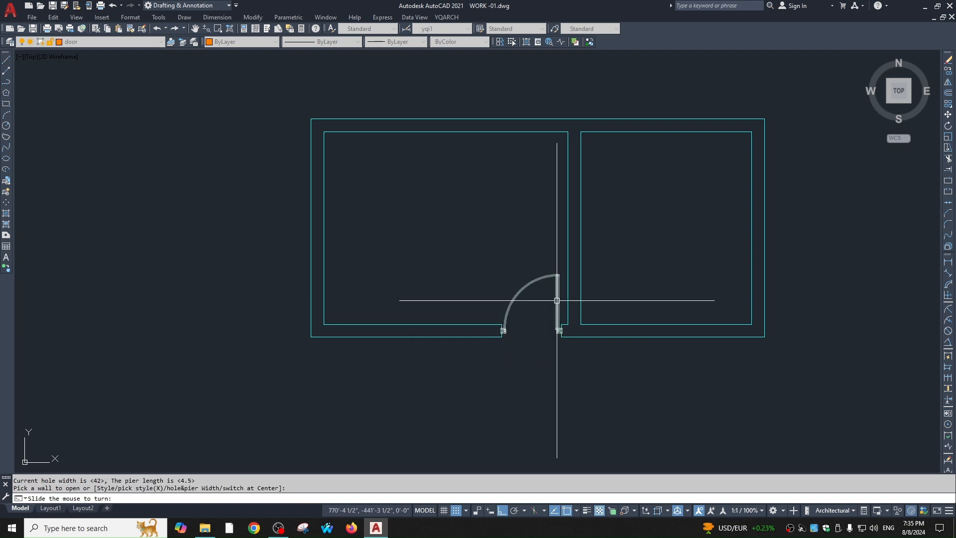
pyautogui.click(578, 277)
pyautogui.click(589, 323)
pyautogui.click(594, 255)
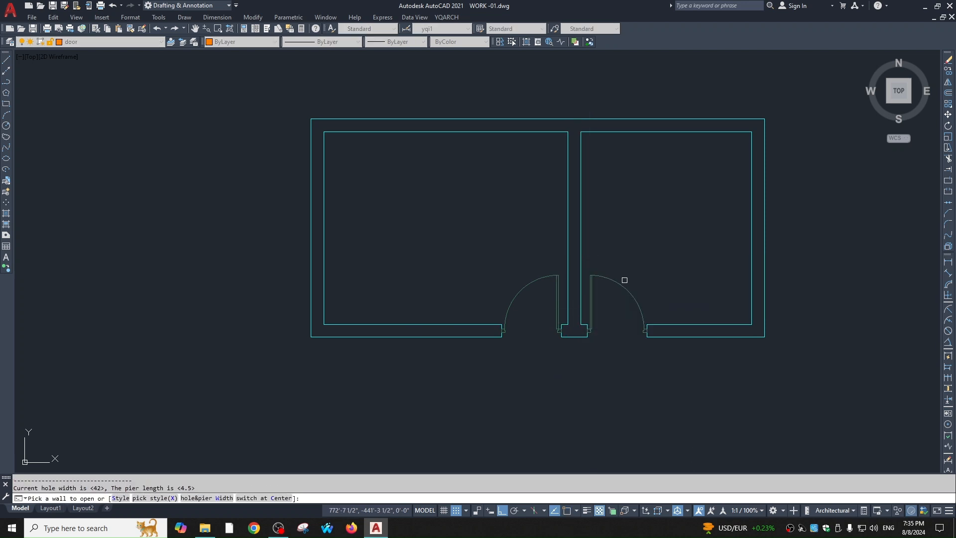
# Step: Insert an inward-opening door at the north end of the east wall, hinged on its north side
pyautogui.press('Return')
pyautogui.press('Return')
pyautogui.click(752, 149)
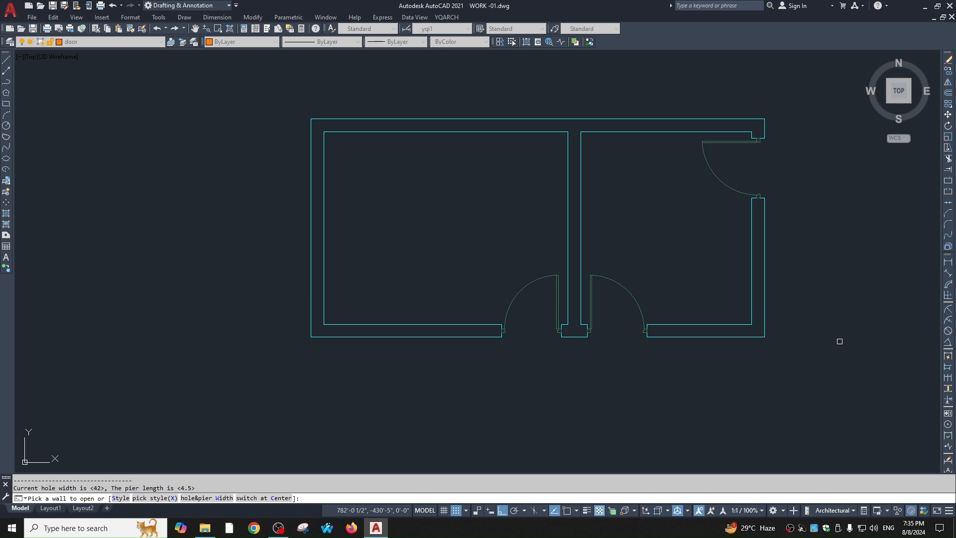
pyautogui.press('Escape')
pyautogui.scroll(-2, 648, 177)
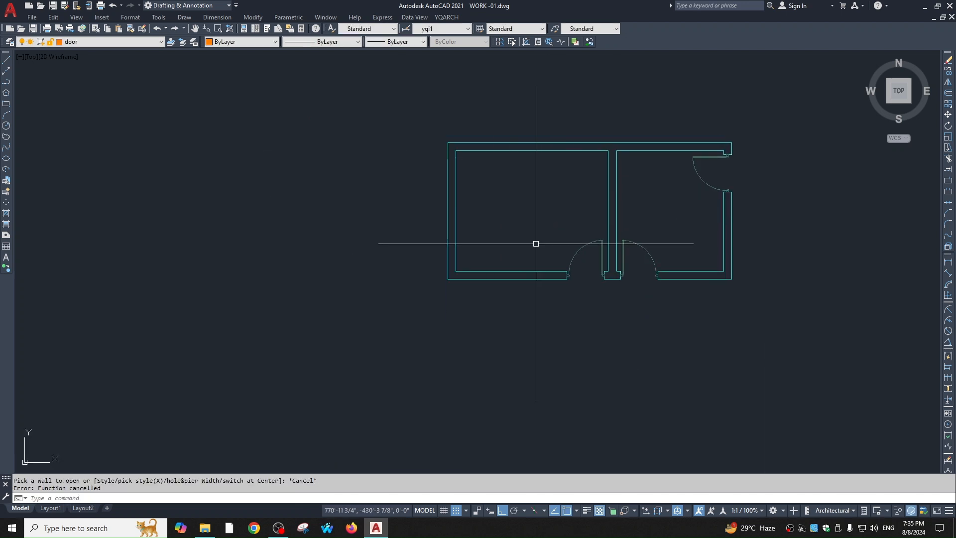
pyautogui.press('Escape')
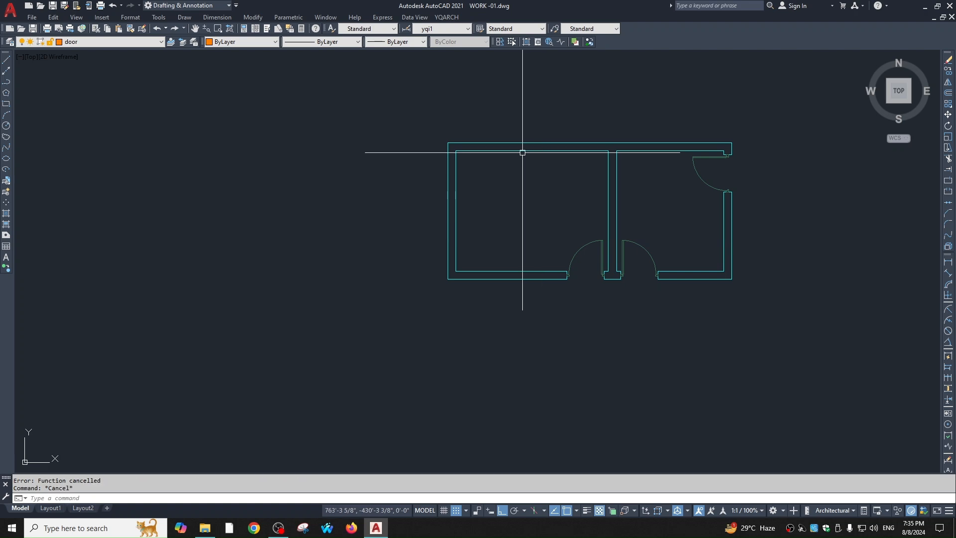
pyautogui.write('l')
pyautogui.press('Return')
pyautogui.click(531, 150)
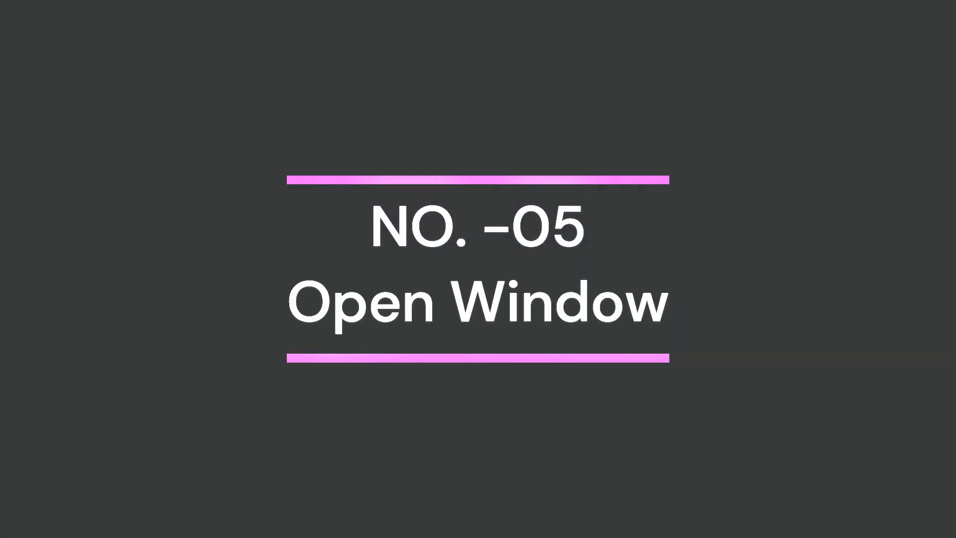
pyautogui.press('Escape')
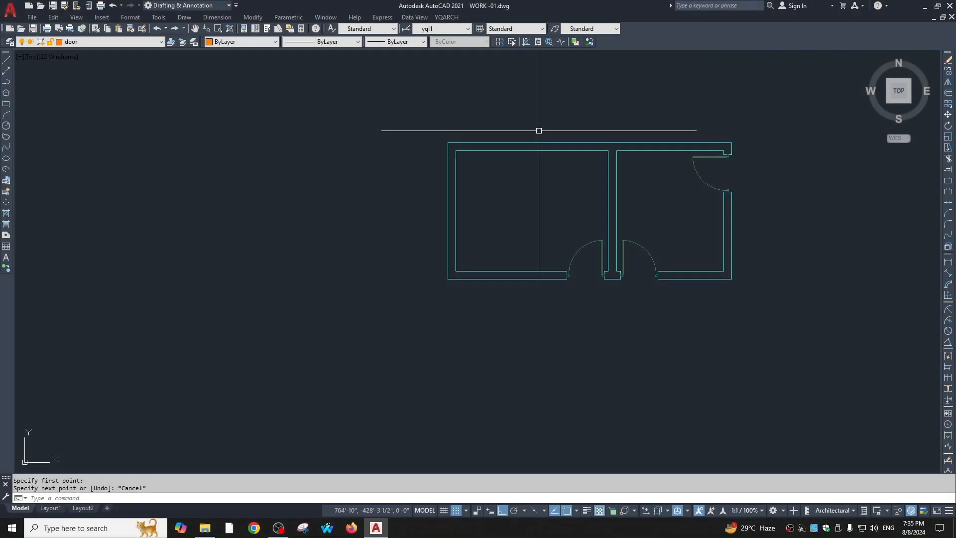
pyautogui.press('Escape')
# Step: Start the YQArch AW window command with a hole width of 96 and the hole at the middle of the wall
pyautogui.write('wd')
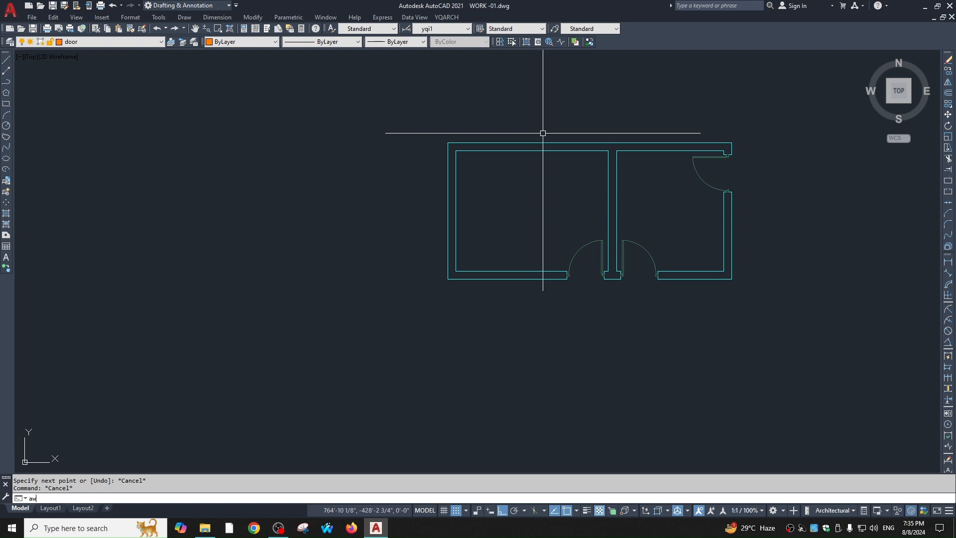
pyautogui.press('Return')
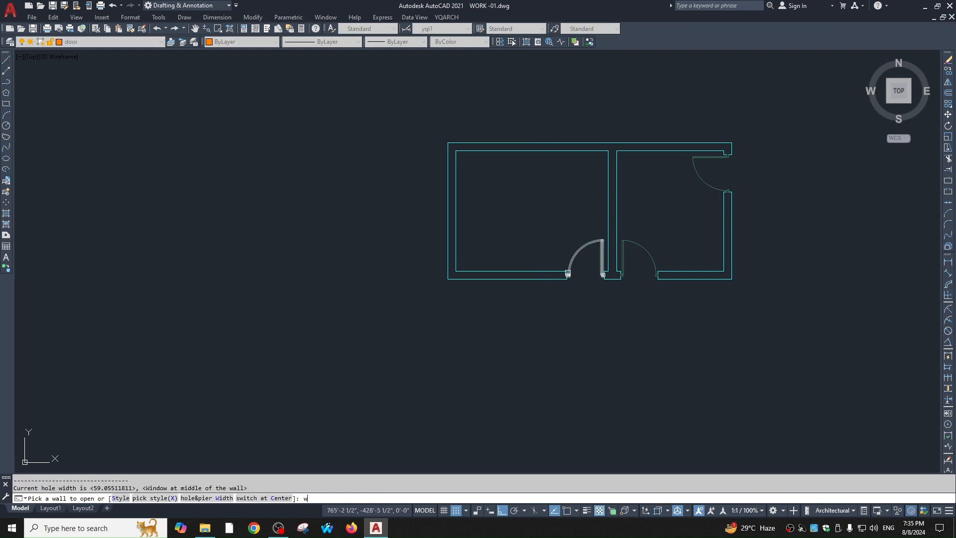
pyautogui.write('w')
pyautogui.press('Return')
pyautogui.moveTo(453, 317); pyautogui.dragTo(557, 320)
pyautogui.write('96')
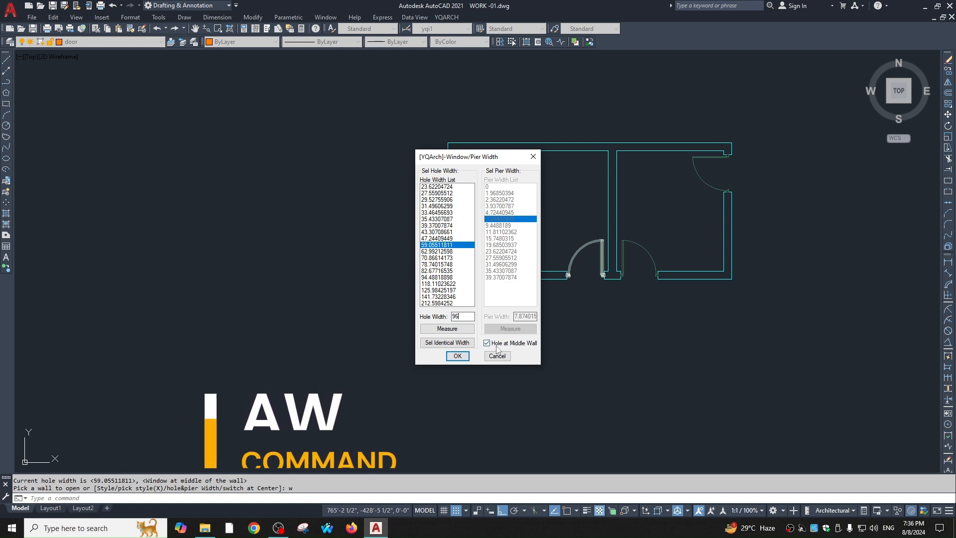
pyautogui.click(501, 345)
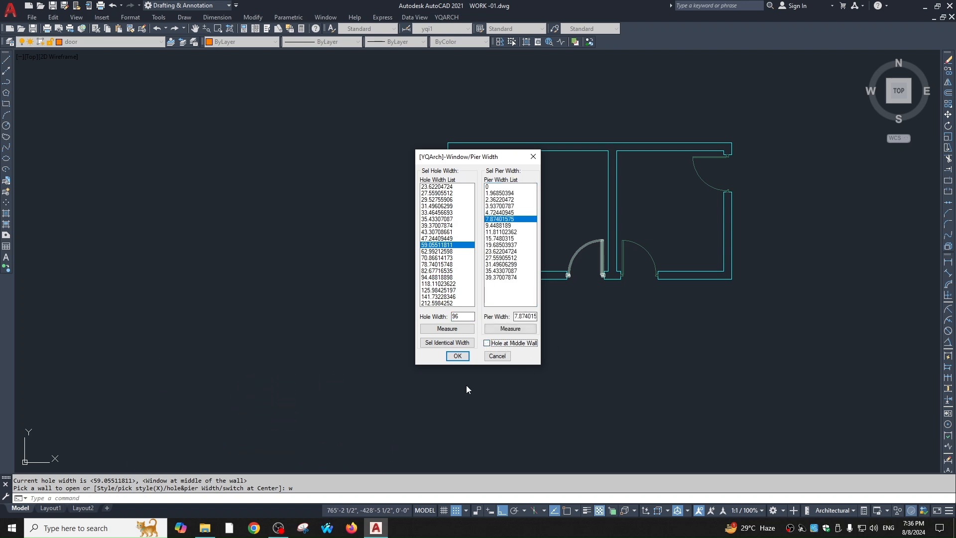
pyautogui.click(496, 344)
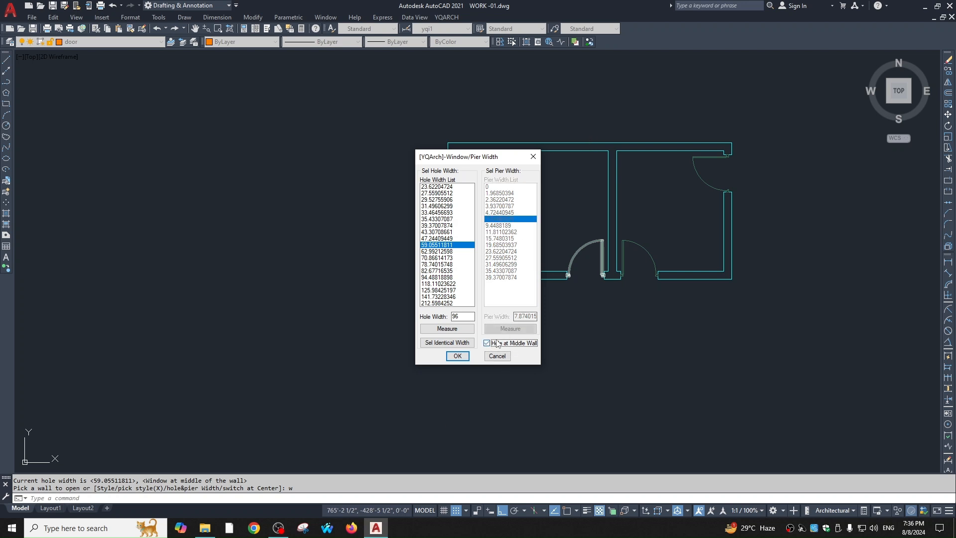
pyautogui.click(457, 355)
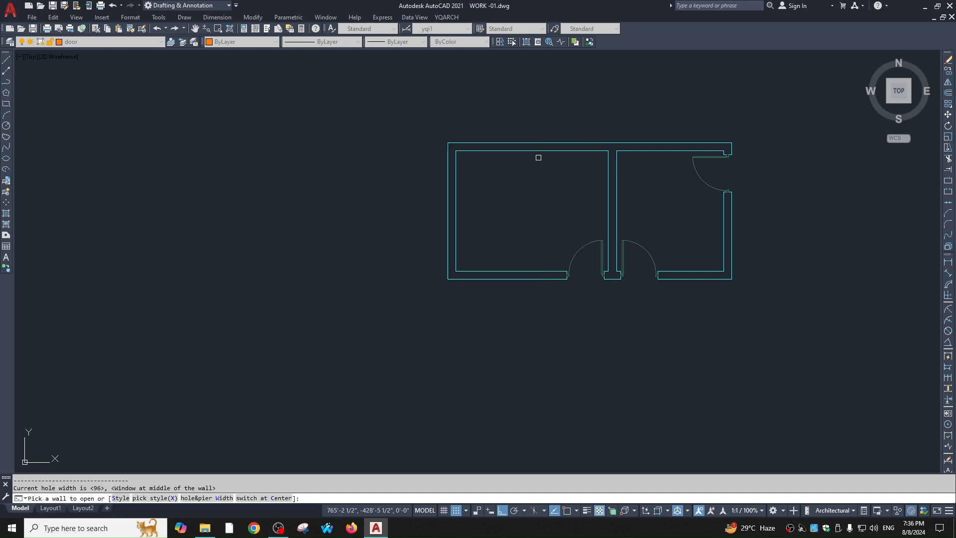
# Step: Insert the centred window in the north wall of the west room
pyautogui.click(531, 150)
pyautogui.scroll(5, 527, 181)
pyautogui.scroll(-3, 618, 198)
pyautogui.scroll(-2, 516, 253)
pyautogui.press('Escape')
pyautogui.moveTo(488, 323); pyautogui.dragTo(485, 277, button='middle')
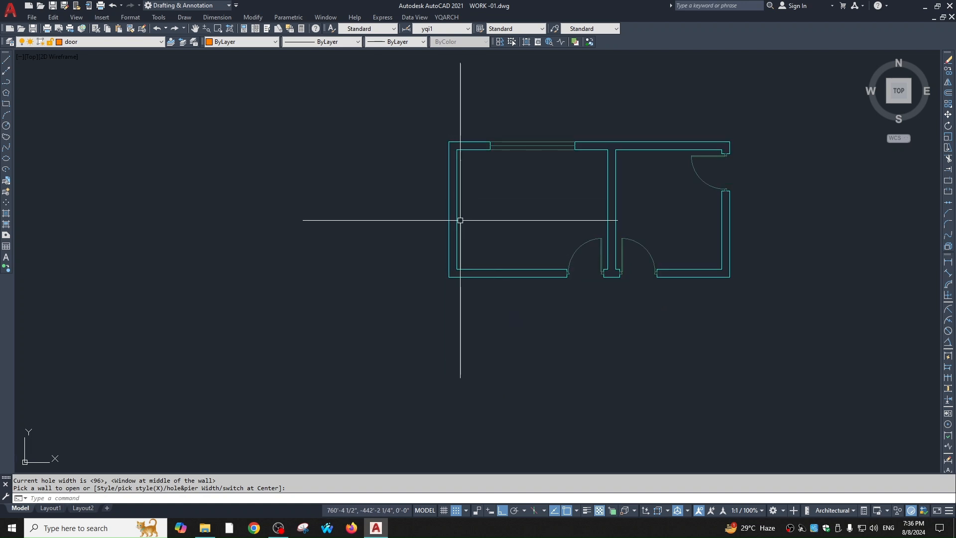
# Step: Insert a window with hole width 48 and pier width 9 near the south end of the east wall, with middle-wall placement off
pyautogui.scroll(2, 724, 268)
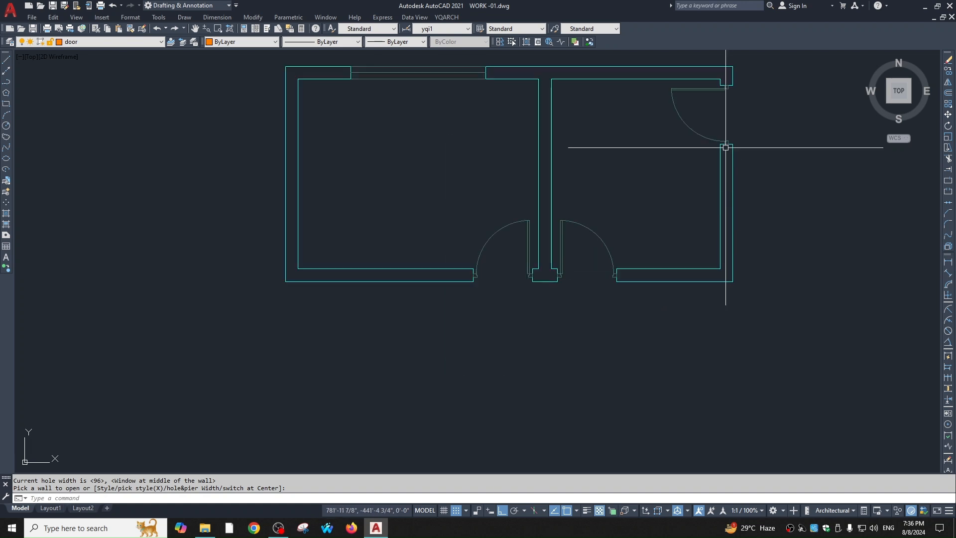
pyautogui.press('Return')
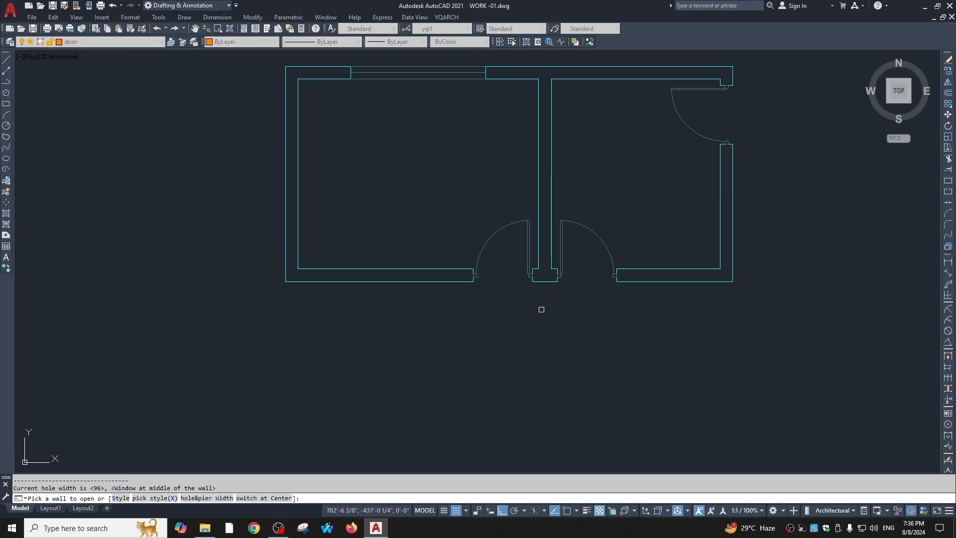
pyautogui.write('w')
pyautogui.press('Return')
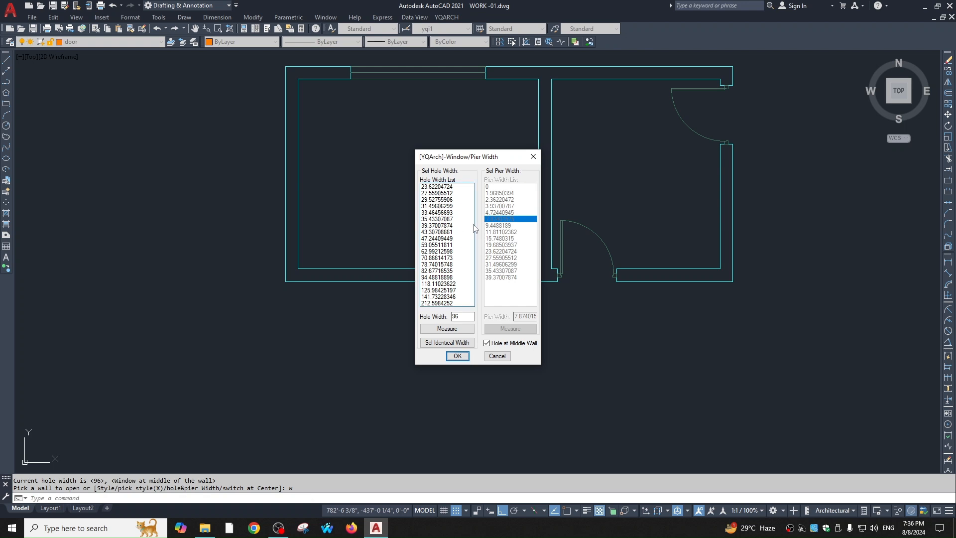
pyautogui.moveTo(465, 318); pyautogui.dragTo(322, 322)
pyautogui.write('48')
pyautogui.click(486, 343)
pyautogui.moveTo(510, 317); pyautogui.dragTo(646, 320)
pyautogui.write('9')
pyautogui.click(457, 355)
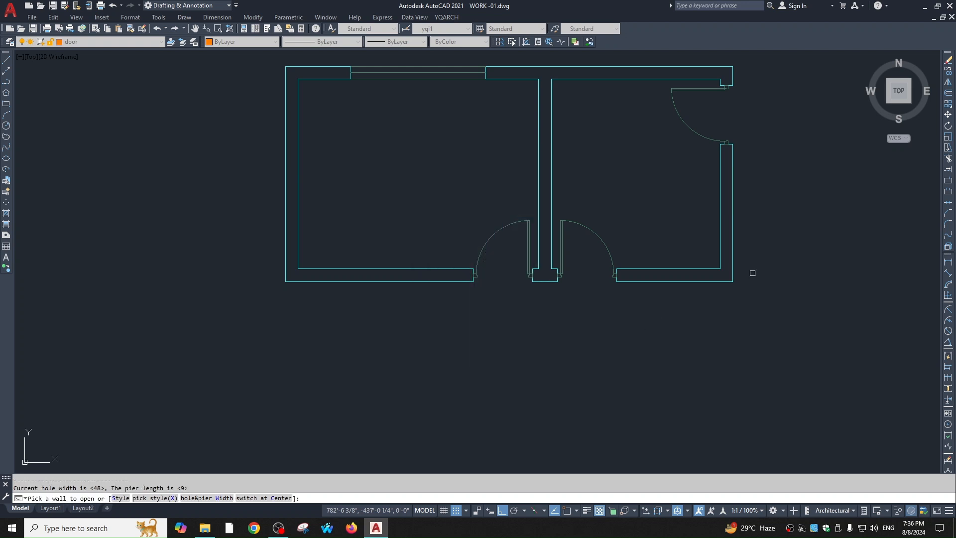
pyautogui.click(724, 262)
pyautogui.press('Escape')
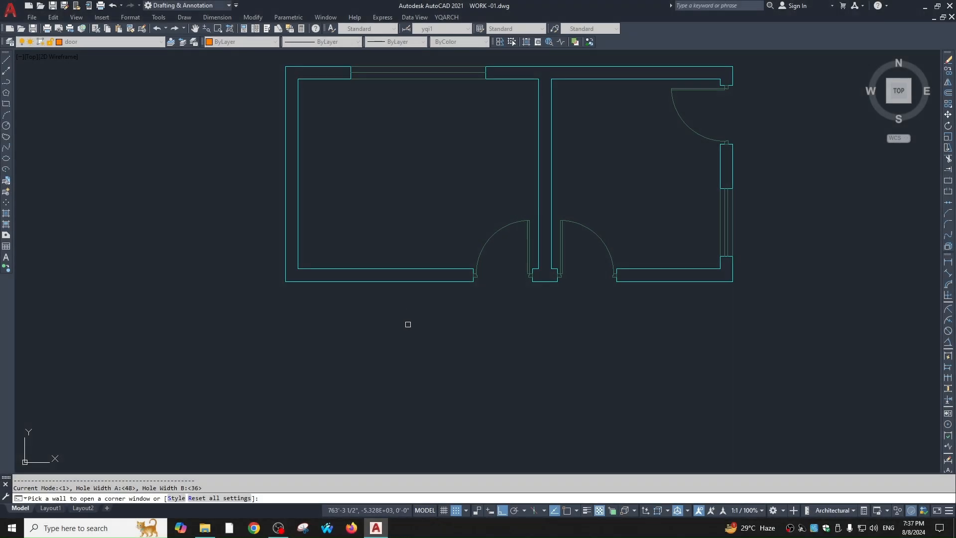
# Step: Insert a Window Style1 corner window at the southwest corner, with hole width A of 60 on the west wall and B of 24
pyautogui.press('Return')
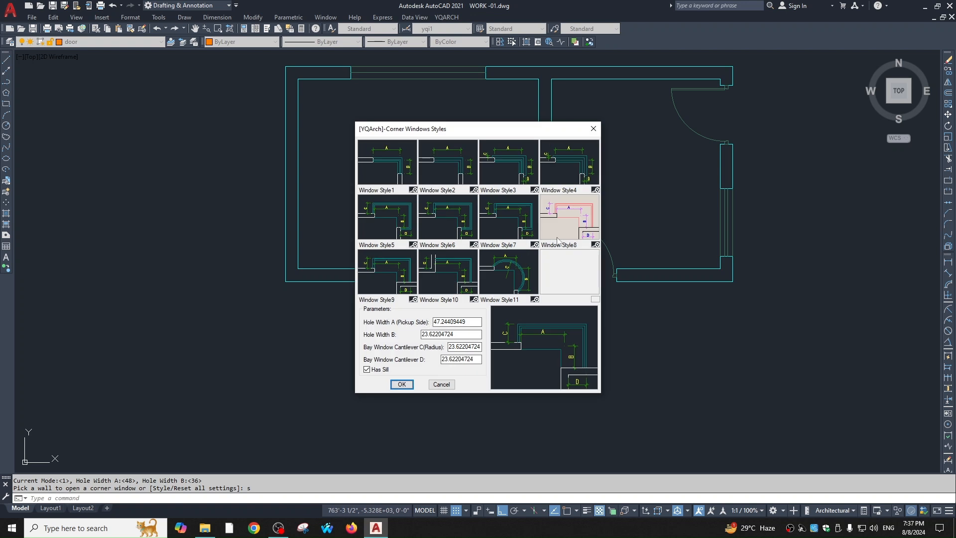
pyautogui.click(397, 167)
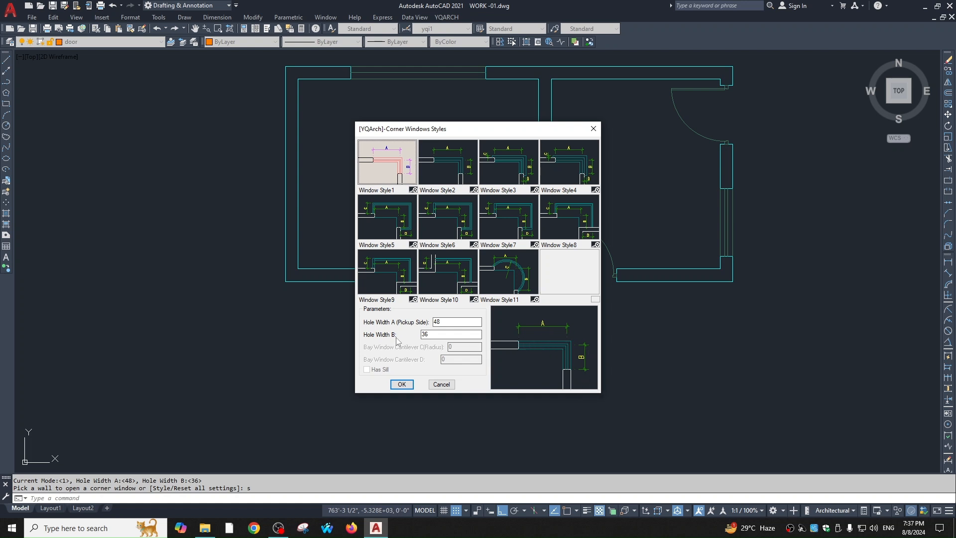
pyautogui.doubleClick(454, 322)
pyautogui.write('5')
pyautogui.moveTo(454, 323); pyautogui.dragTo(407, 330)
pyautogui.write('60')
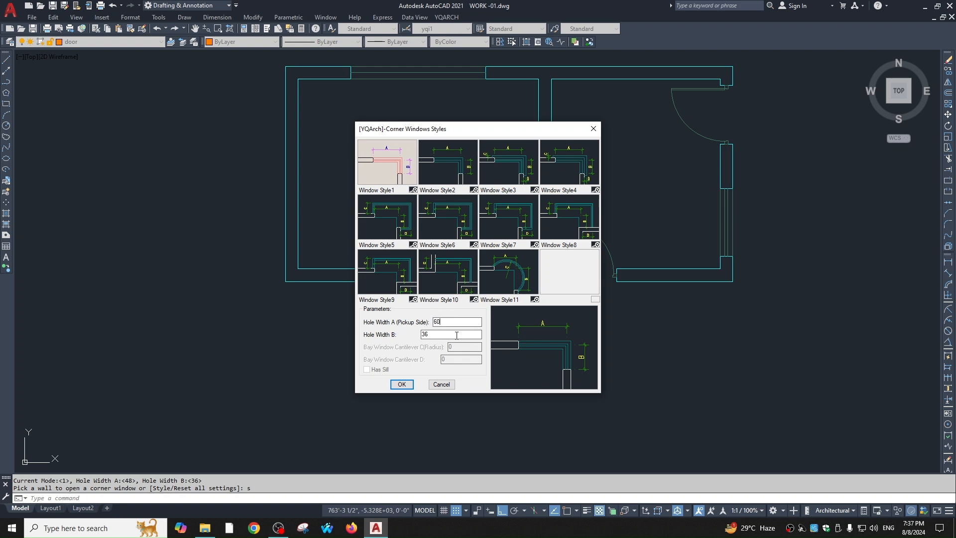
pyautogui.doubleClick(447, 337)
pyautogui.write('24')
pyautogui.click(401, 385)
pyautogui.click(294, 240)
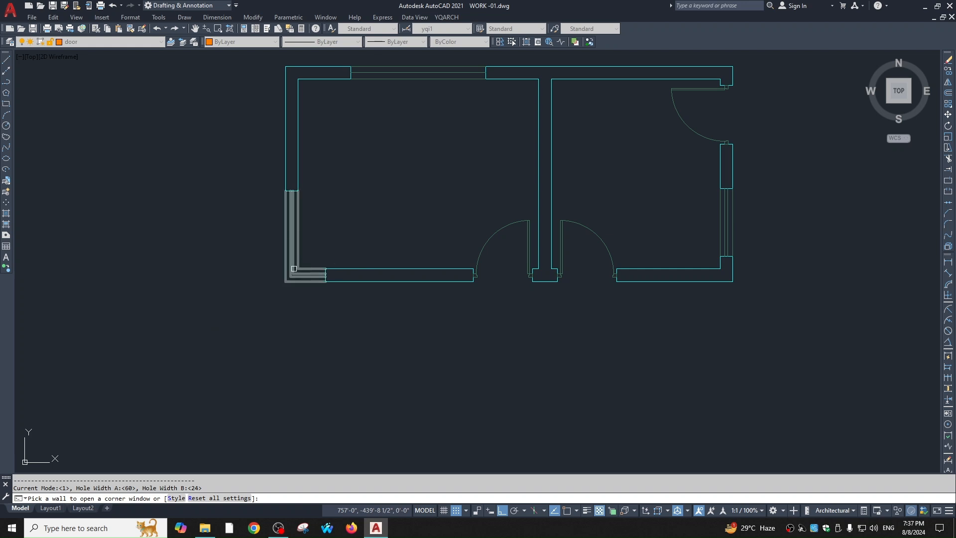
# Step: Restart the YQArch corner window command and select Window Style7 with its preset sizes and Has Sill enabled
pyautogui.press('Escape')
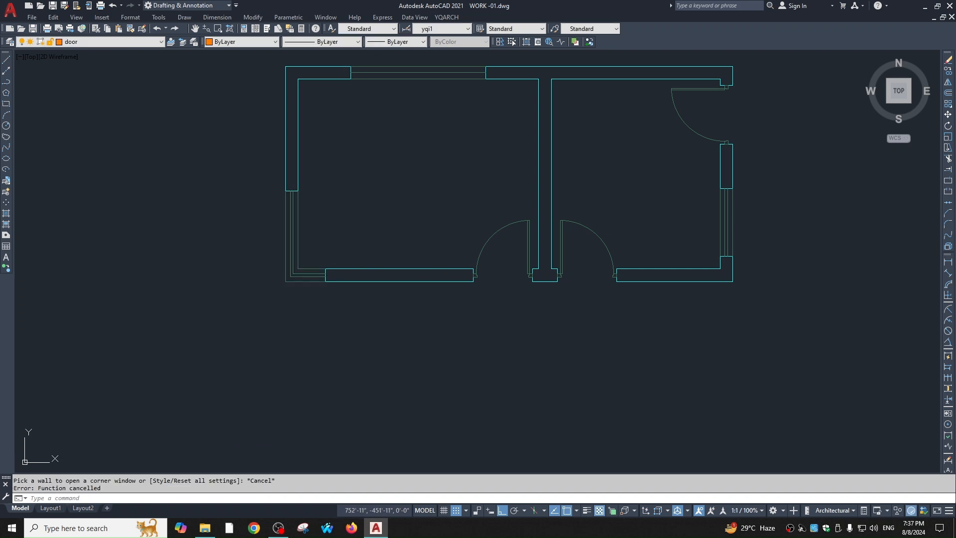
pyautogui.press('Return')
pyautogui.write('s')
pyautogui.press('Return')
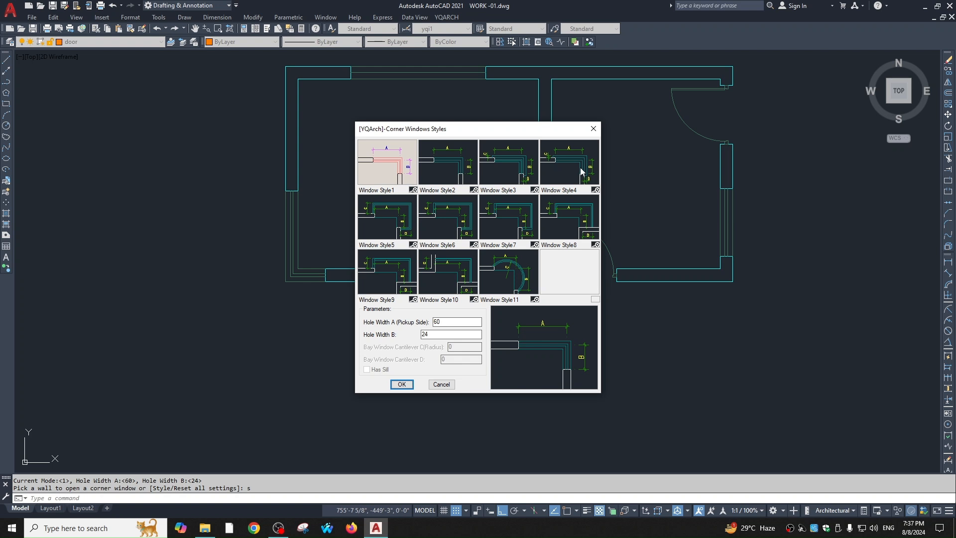
pyautogui.click(521, 219)
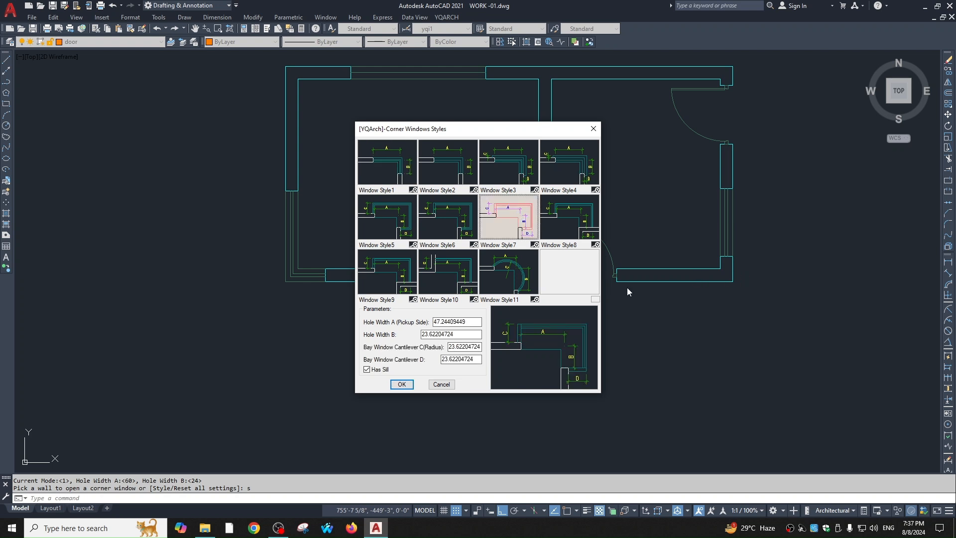
pyautogui.click(401, 384)
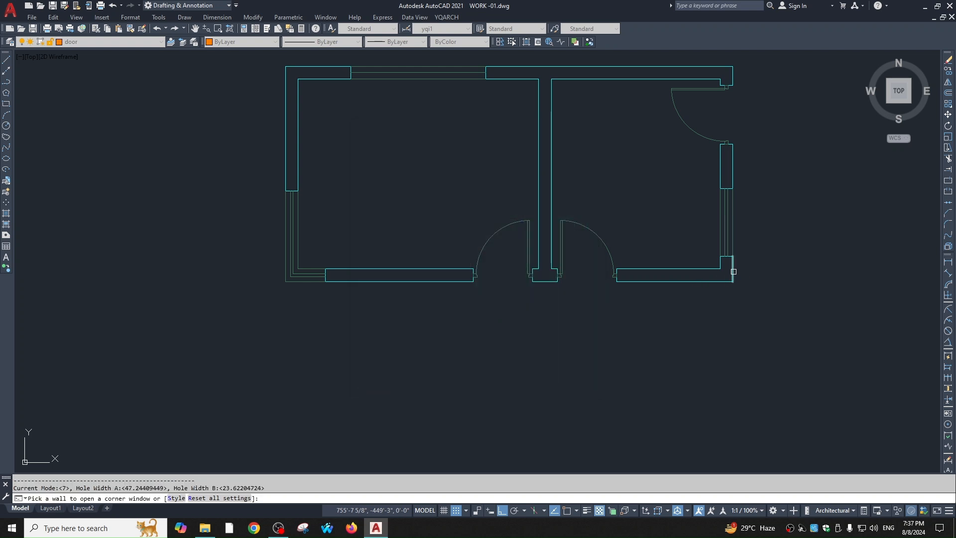
# Step: Try to insert the Window Style7 corner window at the southeast corner, and undo it
pyautogui.click(719, 263)
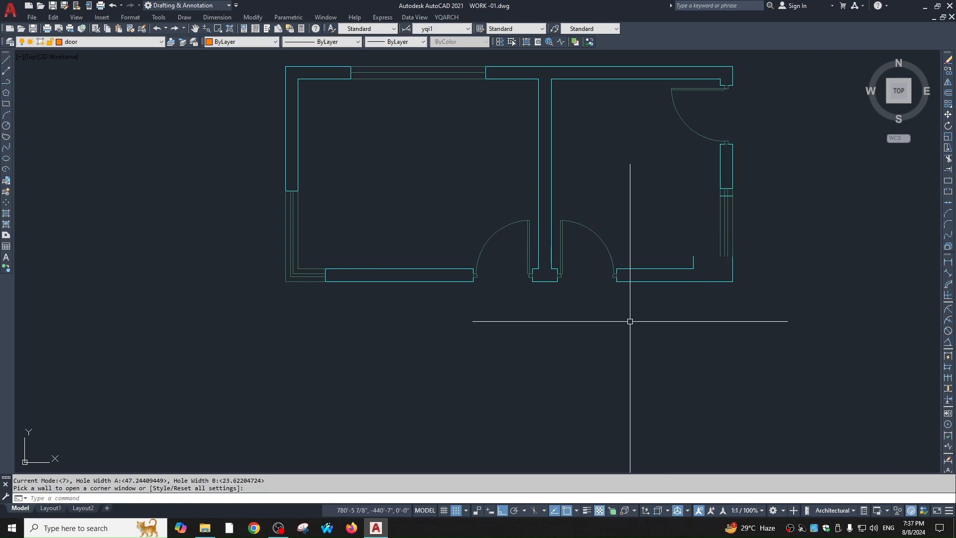
pyautogui.hotkey('ctrl', 'z')
pyautogui.press('Escape')
# Step: Erase the corner window at the southwest corner of the west room
pyautogui.click(237, 166)
pyautogui.click(360, 328)
pyautogui.write('e')
pyautogui.press('space')
# Step: Fillet the inner and outer wall lines to close the southwest corner of the west room
pyautogui.write('f')
pyautogui.press('space')
pyautogui.click(352, 267)
pyautogui.click(298, 192)
pyautogui.press('space')
pyautogui.click(285, 187)
pyautogui.click(380, 281)
pyautogui.press('Escape')
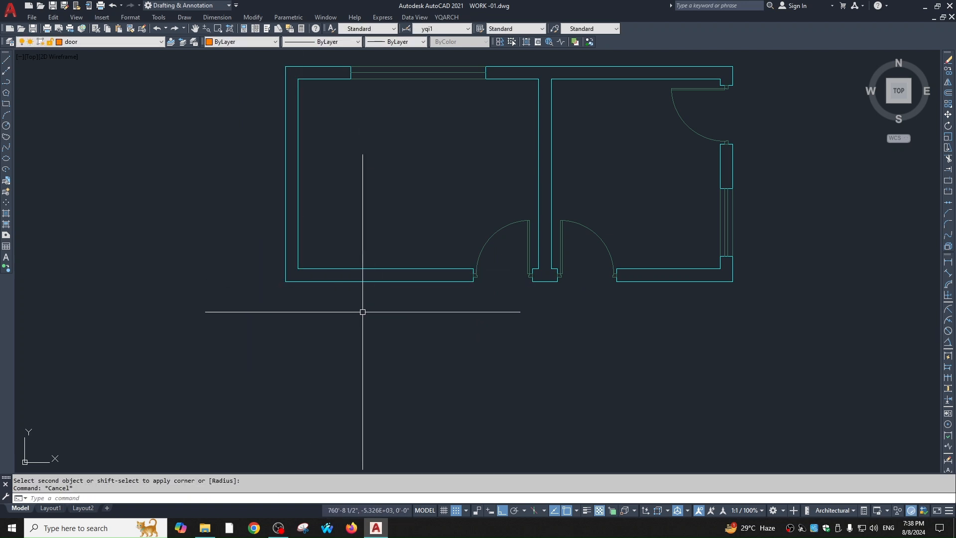
# Step: Insert a Window Style7 corner window with sill at the southwest corner, hole width A 47.24409449, and B, C and D 23.62204724
pyautogui.write('wd')
pyautogui.press('space')
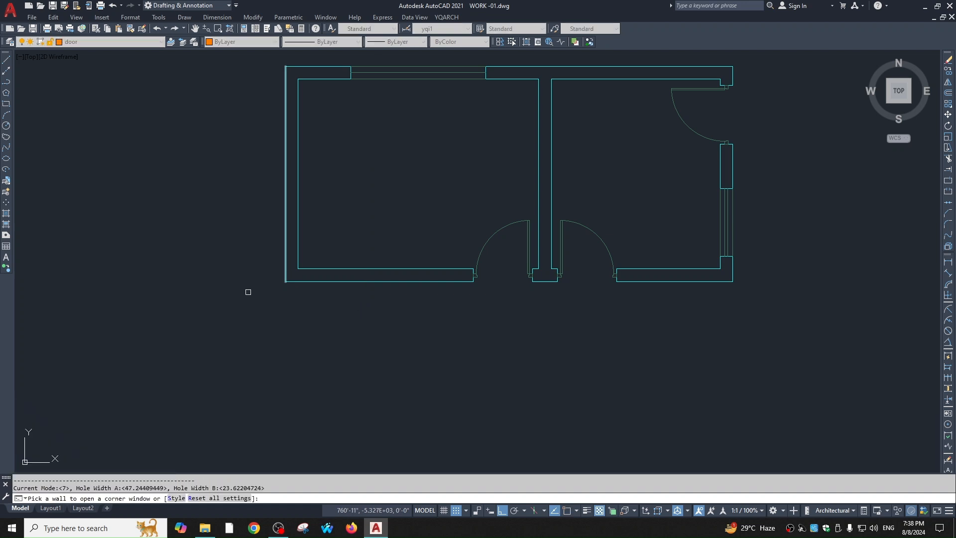
pyautogui.write('s')
pyautogui.press('space')
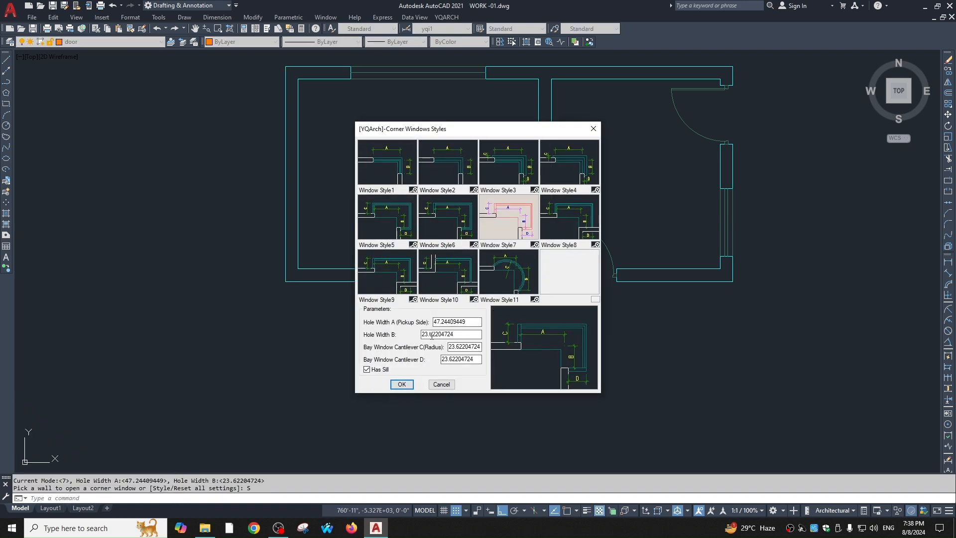
pyautogui.click(402, 384)
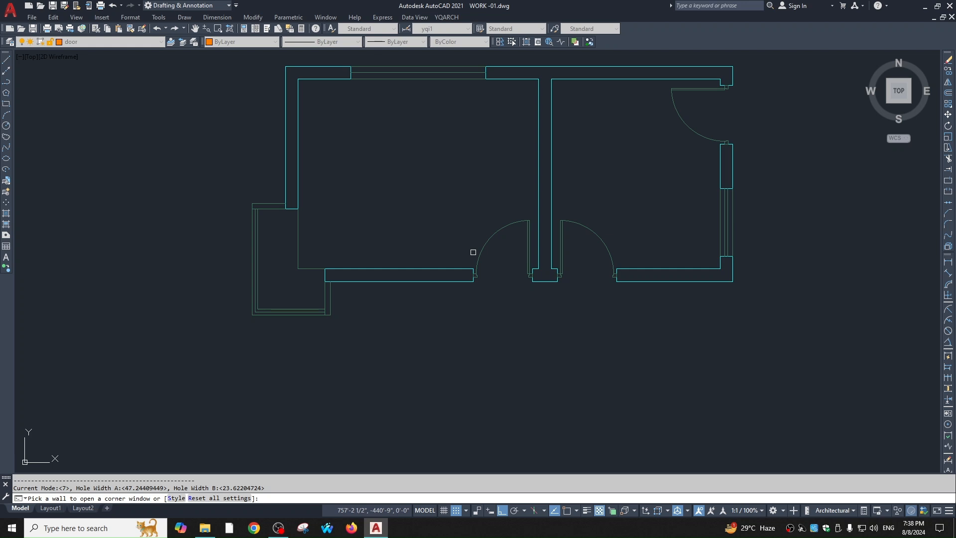
pyautogui.scroll(-5, 605, 258)
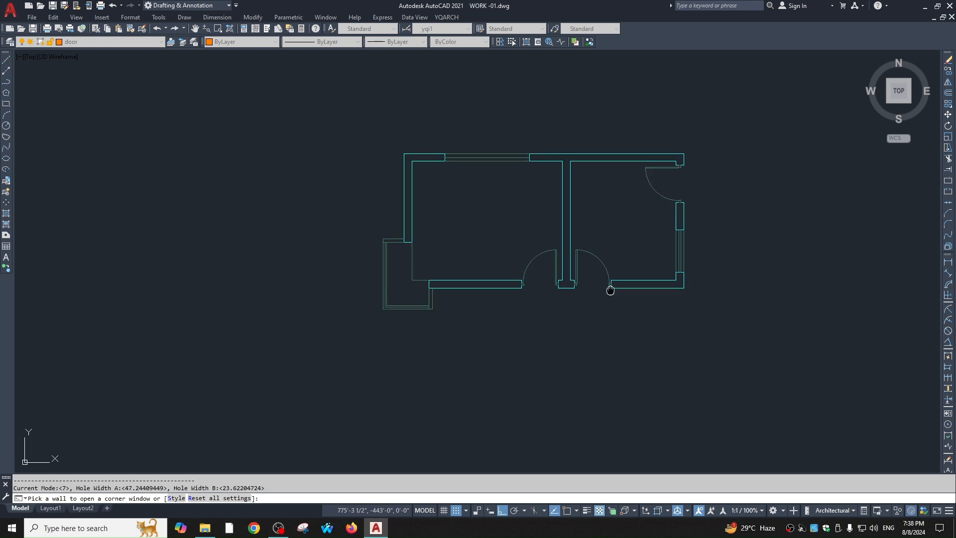
pyautogui.press('Escape')
# Step: Erase the door and window in the east wall of the east room
pyautogui.scroll(2, 593, 246)
pyautogui.moveTo(589, 267)
pyautogui.mouseDown(button='middle')
pyautogui.moveTo(585, 275)
pyautogui.moveTo(582, 253)
pyautogui.mouseUp(button='middle')
pyautogui.press('Escape')
pyautogui.scroll(-2, 573, 239)
pyautogui.press('Escape')
pyautogui.scroll(4, 606, 206)
pyautogui.click(565, 82)
pyautogui.click(682, 299)
pyautogui.write('e')
pyautogui.press('Return')
pyautogui.press('Escape')
# Step: Close the east wall's openings into continuous wall lines and erase the leftover pieces
pyautogui.write('eex')
pyautogui.press('Return')
pyautogui.press('Return')
pyautogui.click(649, 298)
pyautogui.click(595, 337)
pyautogui.press('Escape')
pyautogui.click(594, 314)
pyautogui.click(656, 343)
pyautogui.press('e')
pyautogui.press('Return')
pyautogui.press('Escape')
# Step: Erase the door in the south wall of the east room, keeping its opening
pyautogui.click(498, 282)
pyautogui.click(481, 324)
pyautogui.press('e')
pyautogui.press('Return')
pyautogui.press('Escape')
pyautogui.click(460, 338)
pyautogui.press('Escape')
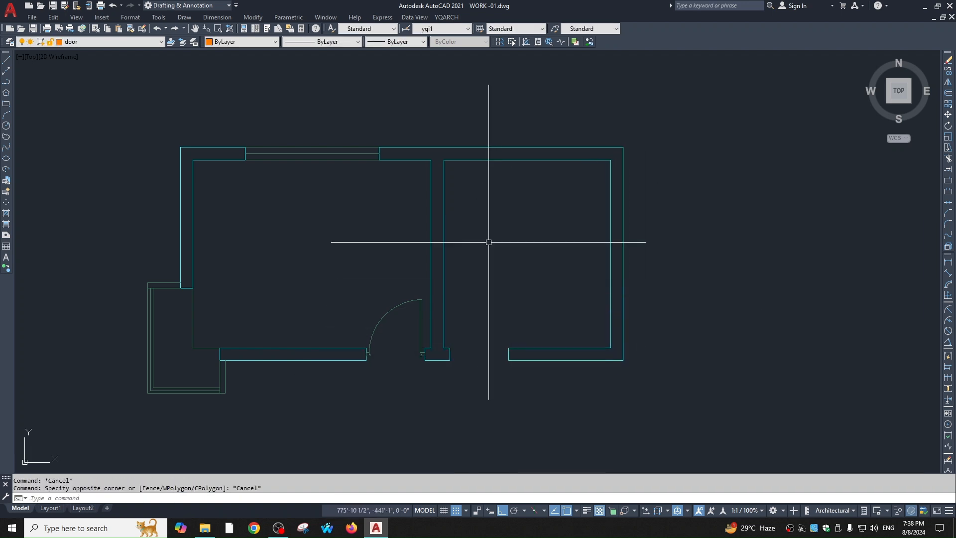
# Step: Add linear dimensions for the interior width and depth of the east room
pyautogui.write('dli')
pyautogui.press('Return')
pyautogui.press('Return')
pyautogui.click(571, 159)
pyautogui.click(565, 202)
pyautogui.scroll(2, 535, 208)
pyautogui.scroll(-2, 508, 181)
pyautogui.press('Return')
pyautogui.press('Return')
pyautogui.click(601, 227)
pyautogui.click(578, 226)
pyautogui.press('Escape')
# Step: Apply the Standard dimension style to both east room dimensions
pyautogui.scroll(4, 570, 237)
pyautogui.scroll(-4, 623, 247)
pyautogui.moveTo(626, 247); pyautogui.dragTo(622, 264, button='middle')
pyautogui.click(608, 226)
pyautogui.click(591, 208)
pyautogui.click(572, 228)
pyautogui.click(430, 31)
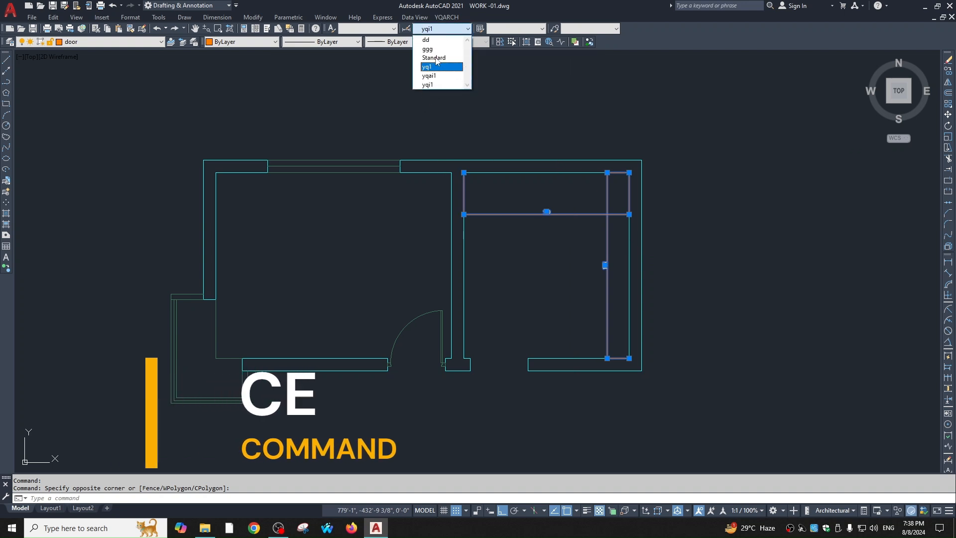
pyautogui.click(434, 74)
pyautogui.scroll(2, 605, 268)
pyautogui.press('Escape')
# Step: Try another dimension style on the two east room dimensions, and erase both of them
pyautogui.click(637, 163)
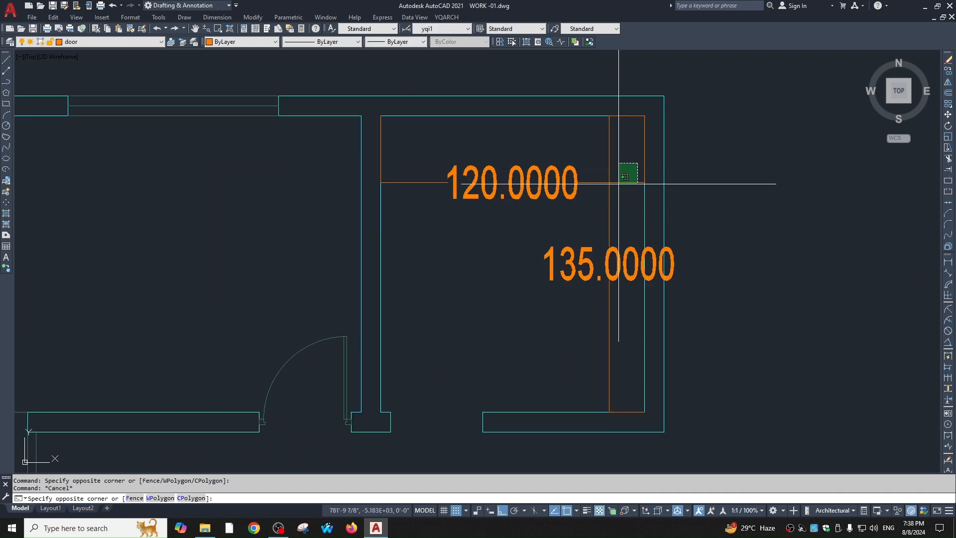
pyautogui.click(619, 183)
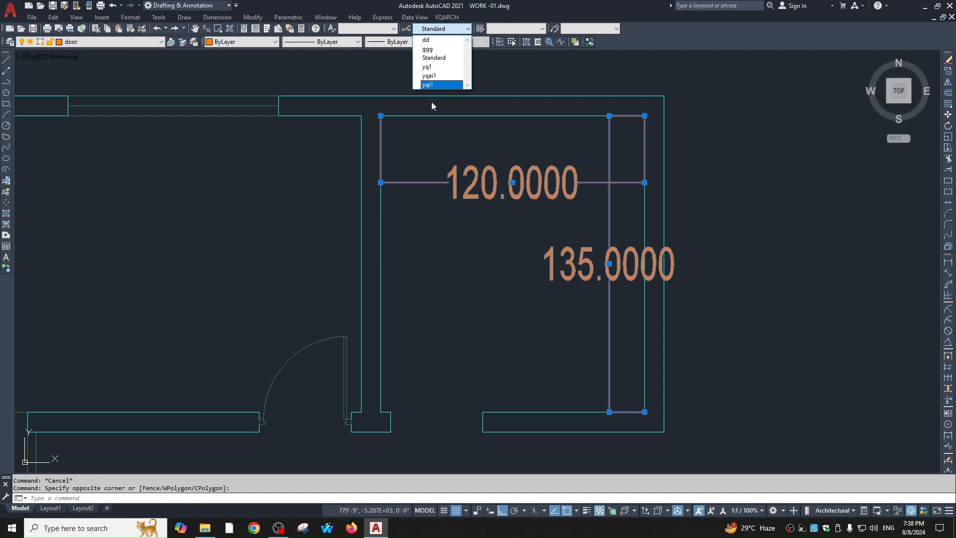
pyautogui.click(438, 52)
pyautogui.press('Escape')
pyautogui.scroll(2, 613, 226)
pyautogui.scroll(-4, 619, 226)
pyautogui.press('Escape')
pyautogui.click(626, 190)
pyautogui.click(611, 220)
pyautogui.write('e')
pyautogui.press('Return')
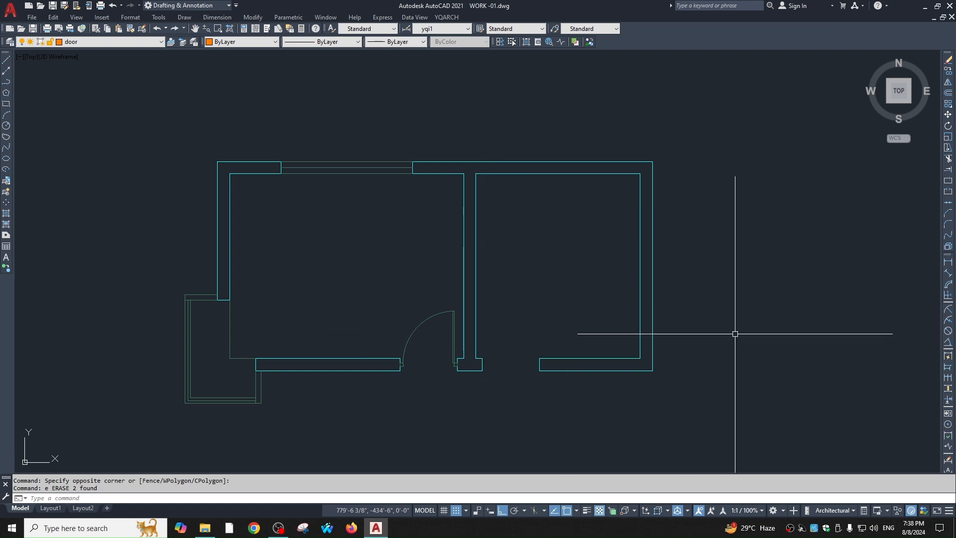
# Step: Stretch the east wall 24 inches westward to narrow the east room
pyautogui.write('s')
pyautogui.press('Return')
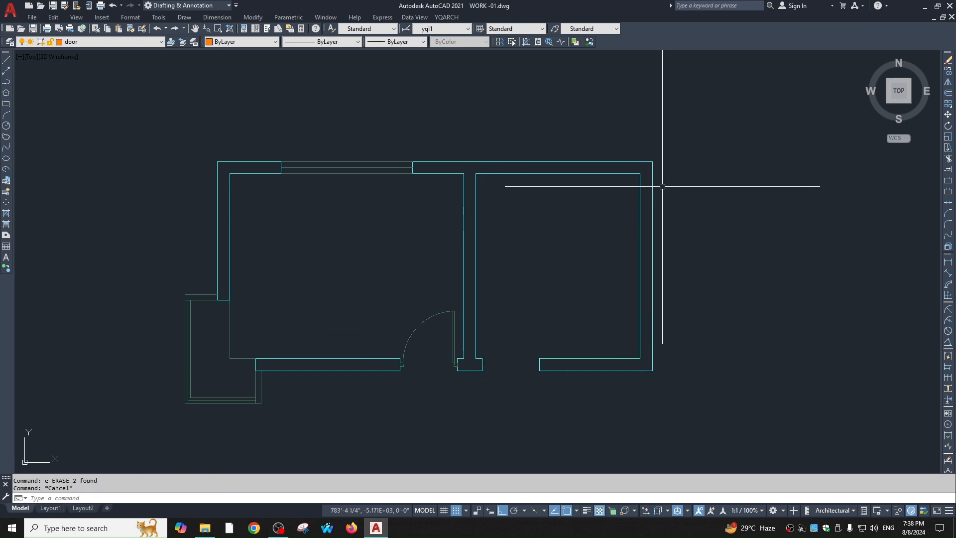
pyautogui.click(657, 122)
pyautogui.click(628, 339)
pyautogui.press('Return')
pyautogui.click(656, 416)
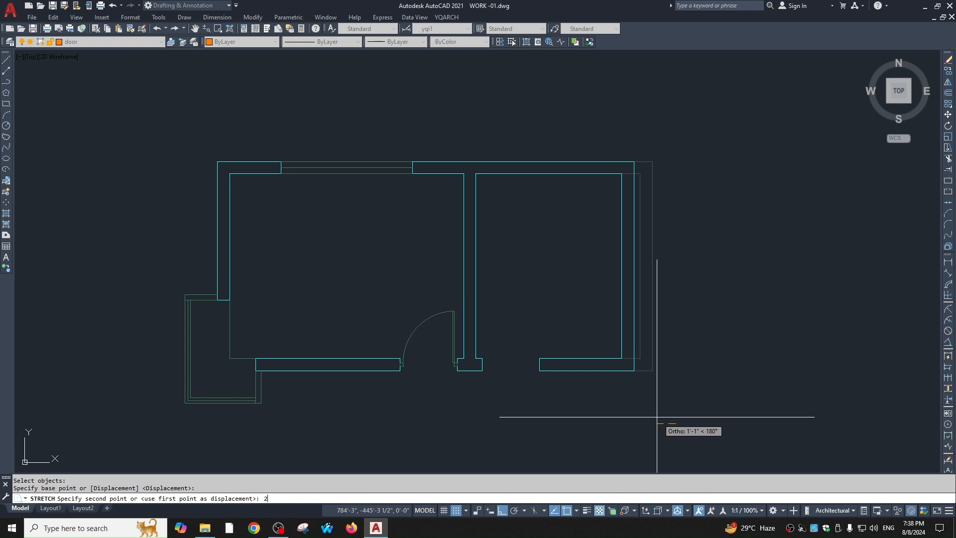
pyautogui.write('24')
pyautogui.press('Return')
pyautogui.press('Escape')
# Step: Place a Double Tread standard-floor staircase east of the plan: total width 96, landing and tread width 42, stairwell 12, run 10, 18 steps, storey height 120
pyautogui.write('ltj')
pyautogui.press('Return')
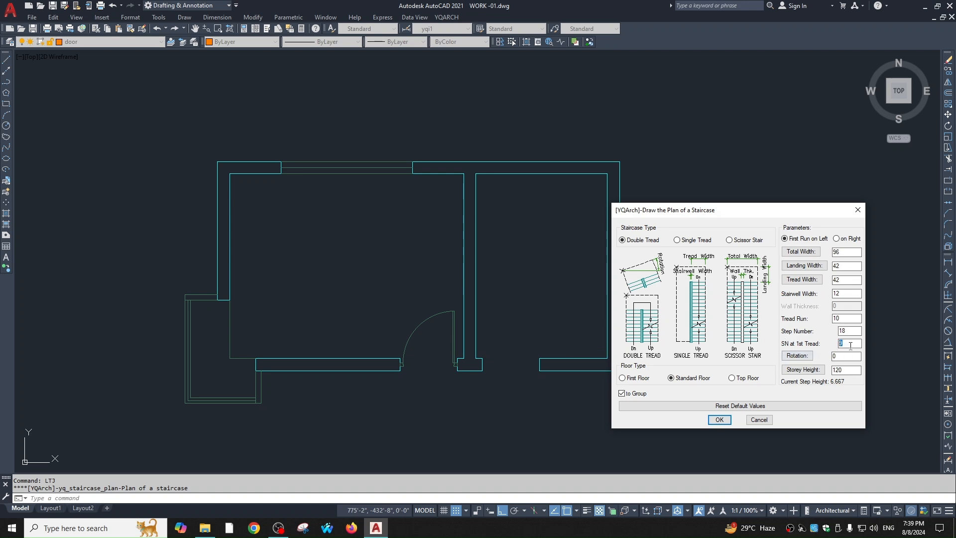
pyautogui.click(720, 420)
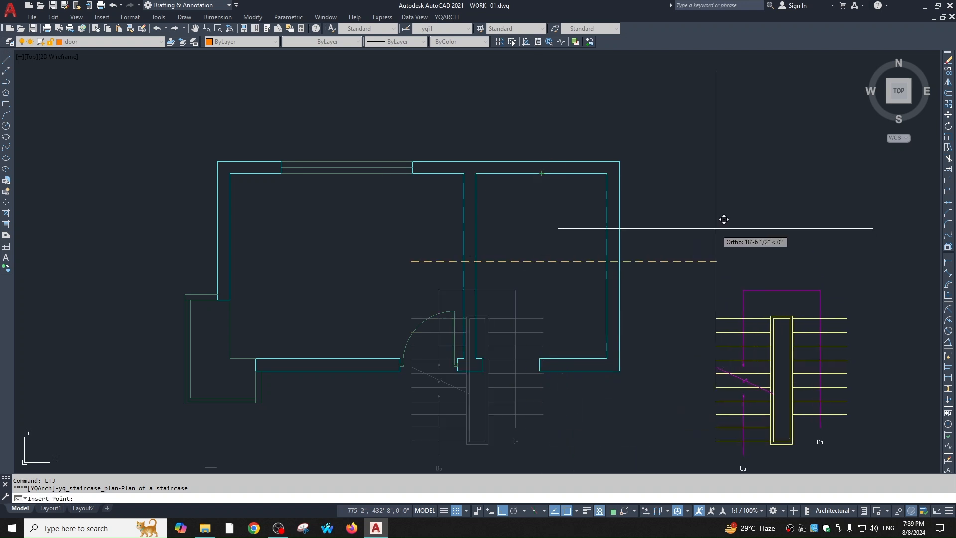
pyautogui.press('Escape')
pyautogui.scroll(-2, 667, 269)
# Step: Move the staircase by its northwest tread corner to the inner northwest corner of the east room
pyautogui.click(666, 260)
pyautogui.click(645, 252)
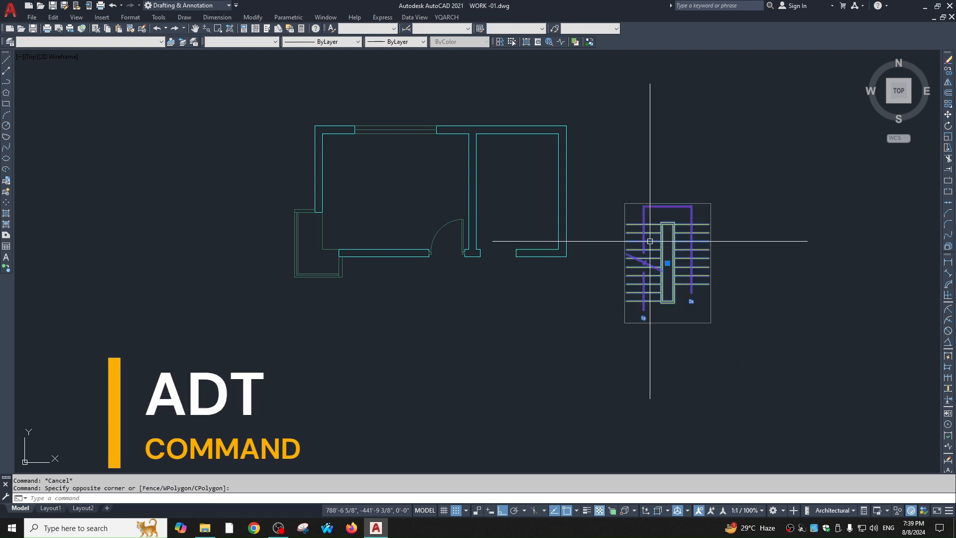
pyautogui.write(',')
pyautogui.press('space')
pyautogui.write('m')
pyautogui.press('space')
pyautogui.click(626, 224)
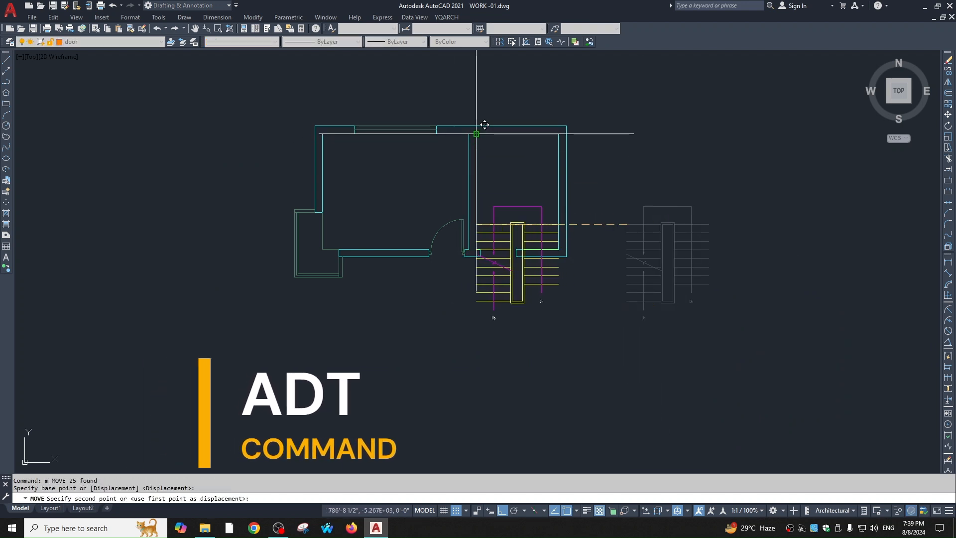
pyautogui.click(476, 134)
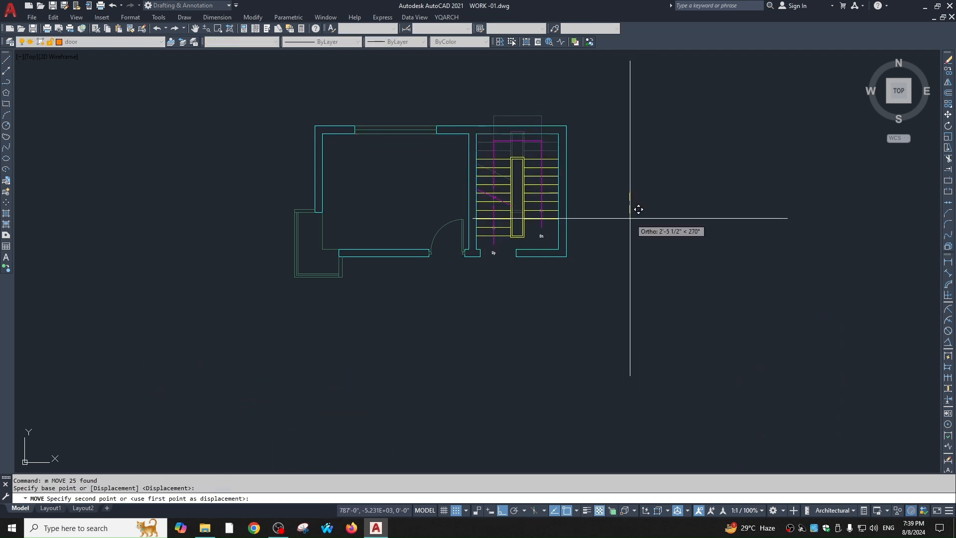
# Step: Move the staircase 42 inches south to leave space for the landing along the north wall
pyautogui.write('42')
pyautogui.press('Return')
pyautogui.press('Escape')
pyautogui.scroll(4, 531, 227)
pyautogui.scroll(-3, 532, 227)
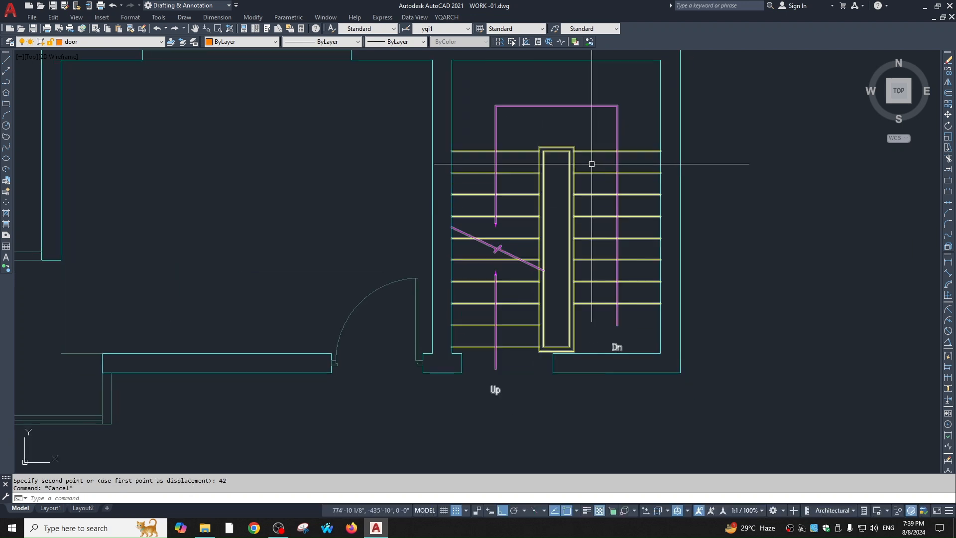
# Step: Mirror the staircase about its vertical centre line and erase the source objects
pyautogui.click(558, 216)
pyautogui.write('mi')
pyautogui.press('Return')
pyautogui.click(565, 180)
pyautogui.press('Return')
pyautogui.click(554, 157)
pyautogui.click(559, 363)
pyautogui.write('y')
pyautogui.press('Return')
pyautogui.press('Escape')
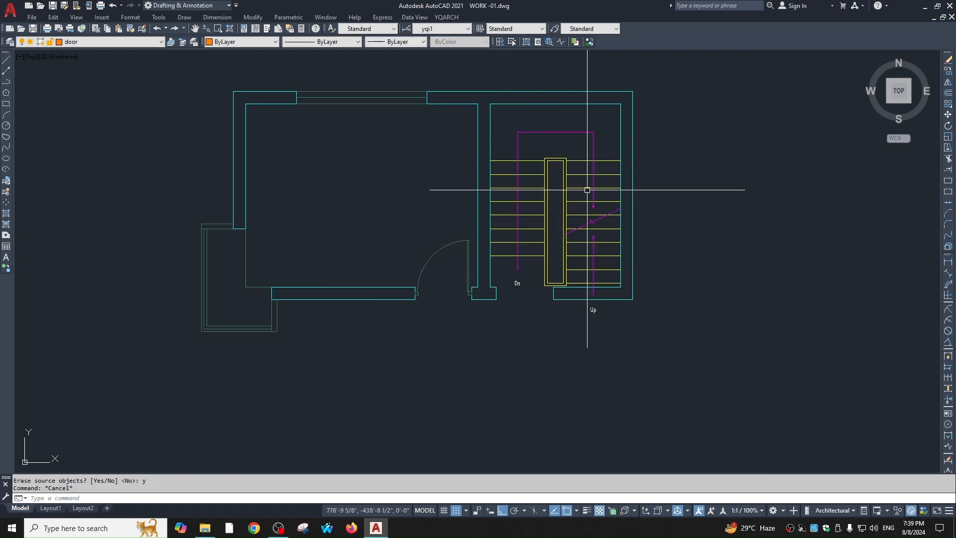
pyautogui.scroll(-2, 617, 269)
pyautogui.scroll(6, 613, 260)
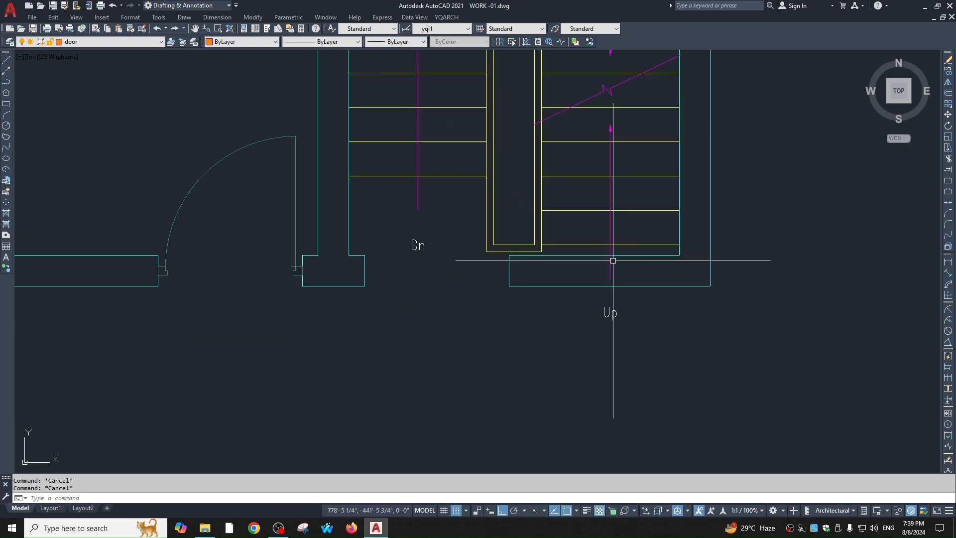
pyautogui.scroll(-4, 577, 214)
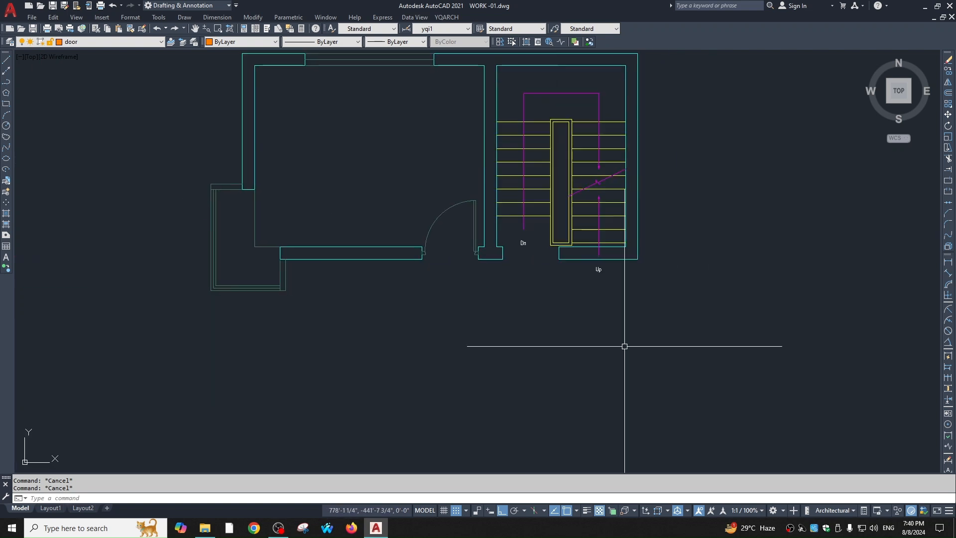
pyautogui.moveTo(598, 228); pyautogui.dragTo(596, 279, button='middle')
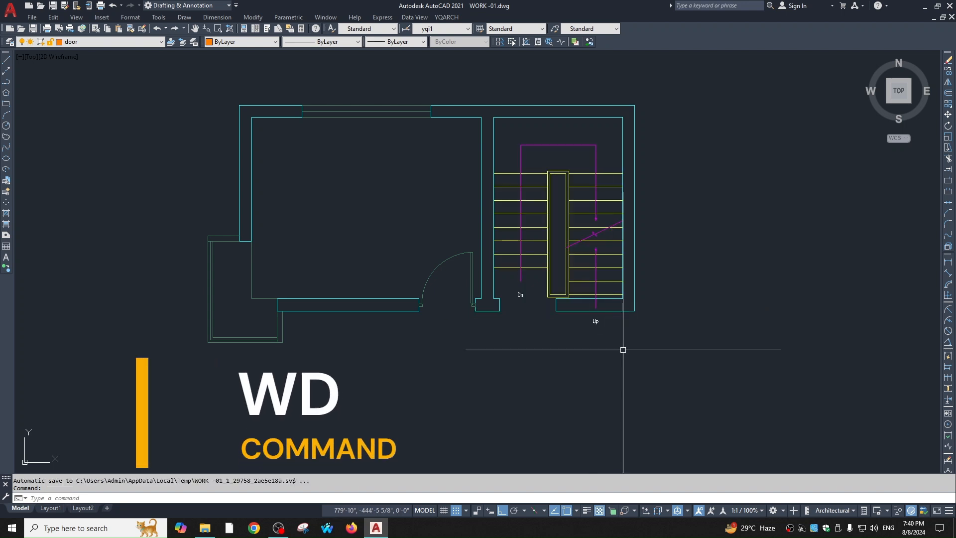
# Step: Try to draw a YQArch curtain by selecting the inner line of the west room's north window as its curve
pyautogui.press('Escape')
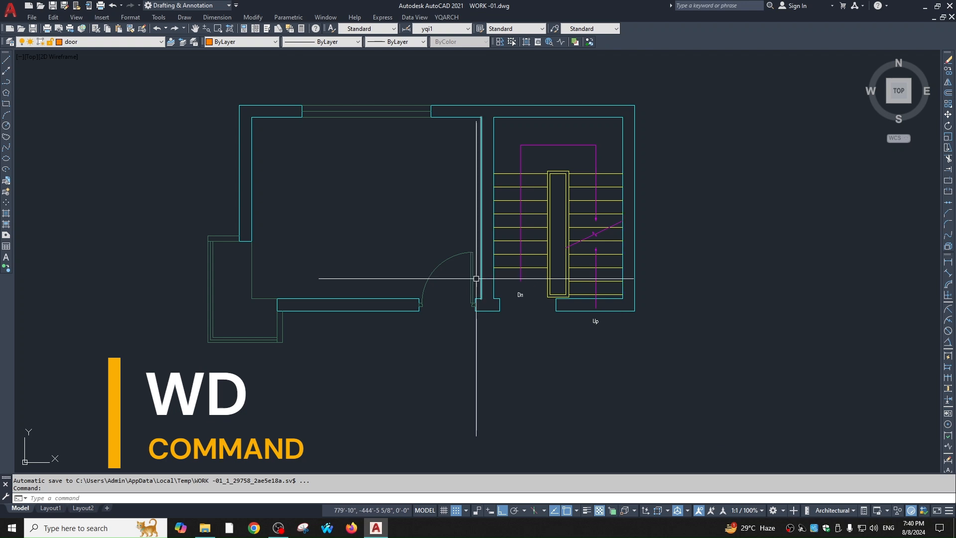
pyautogui.moveTo(481, 277); pyautogui.dragTo(637, 281, button='middle')
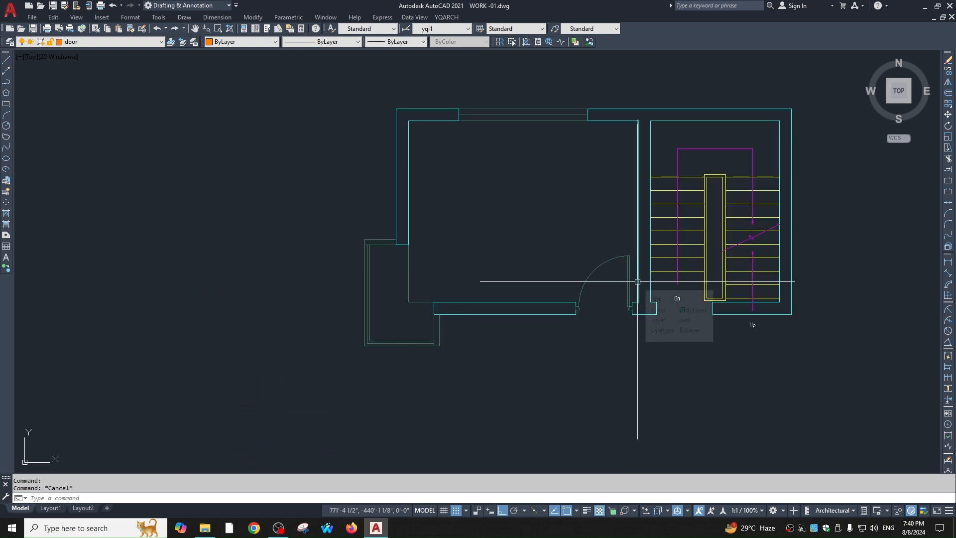
pyautogui.press('Escape')
pyautogui.scroll(5, 527, 183)
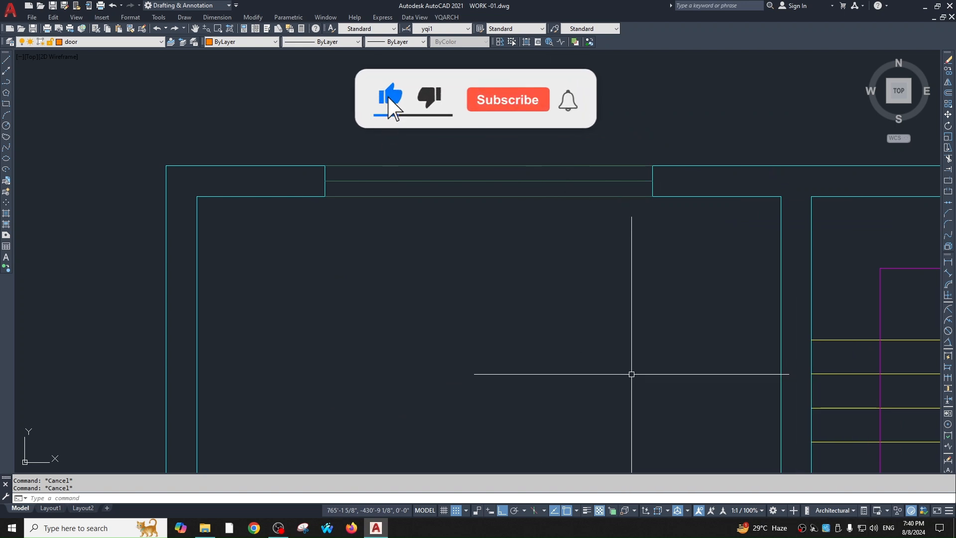
pyautogui.press('Return')
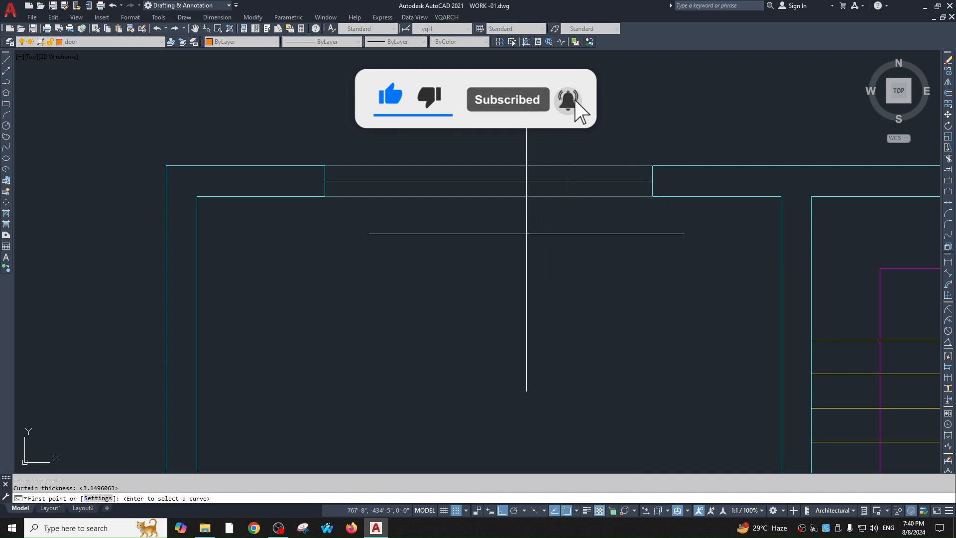
pyautogui.press('Return')
pyautogui.click(450, 197)
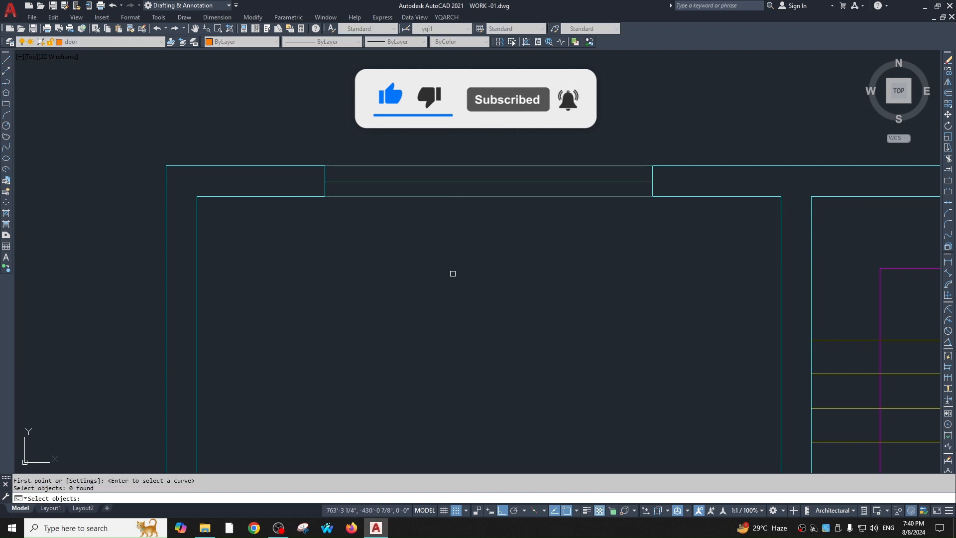
# Step: Draw a YQArch curtain along the inner edge of the west room's north window, on the room side
pyautogui.press('Return')
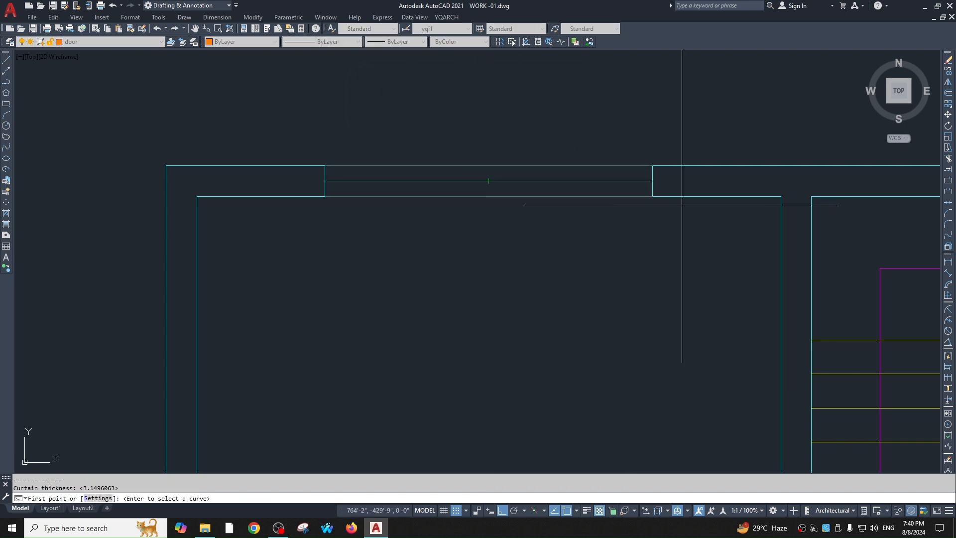
pyautogui.click(329, 196)
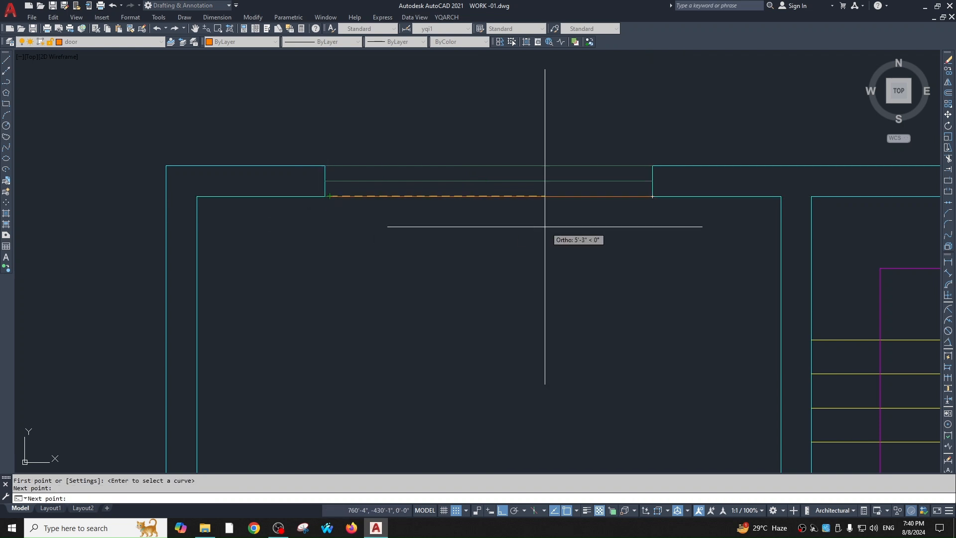
pyautogui.press('Return')
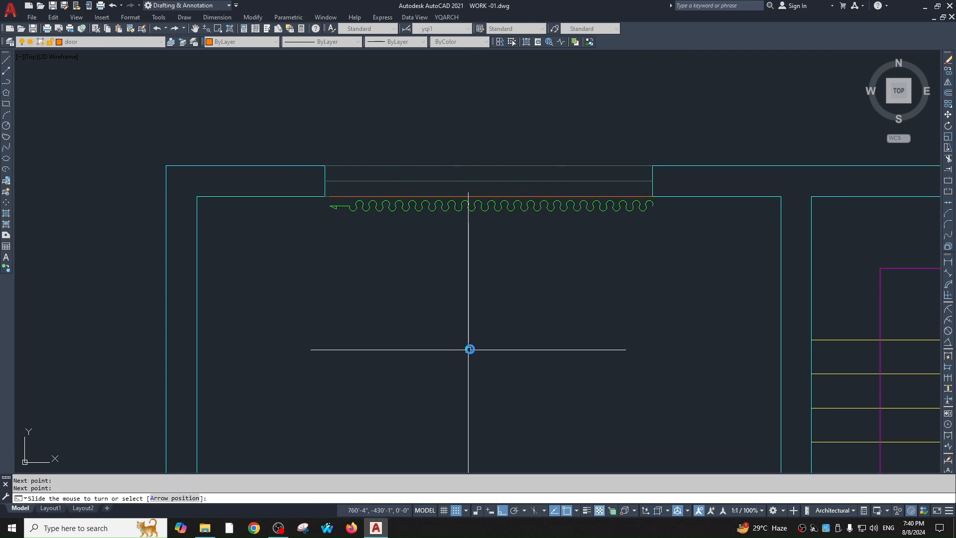
pyautogui.press('Escape')
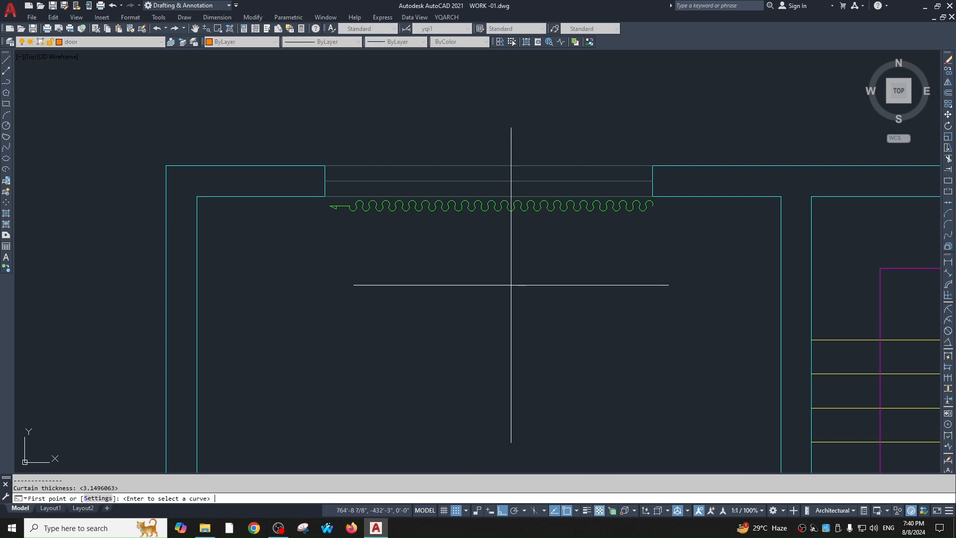
pyautogui.scroll(-4, 448, 249)
pyautogui.scroll(2, 598, 224)
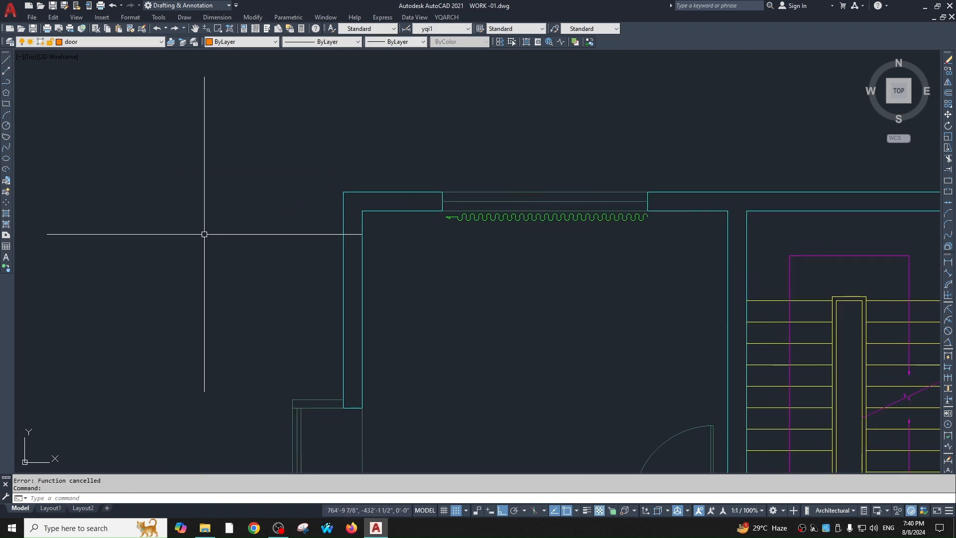
pyautogui.scroll(-4, 606, 316)
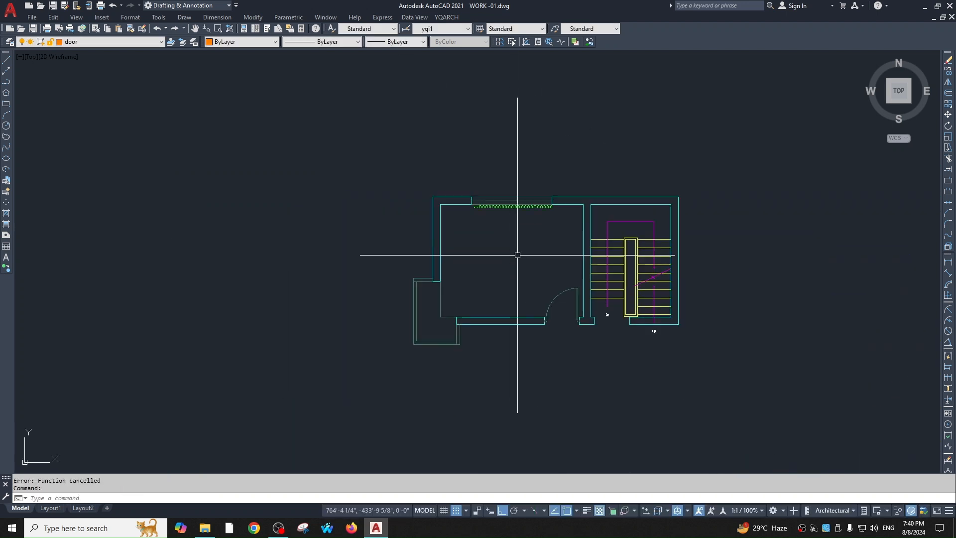
# Step: Delete the whole staircase plan from the east room
pyautogui.press('Escape')
pyautogui.press('Escape')
pyautogui.scroll(2, 572, 224)
pyautogui.scroll(-3, 592, 260)
pyautogui.scroll(3, 623, 225)
pyautogui.click(623, 225)
pyautogui.click(599, 298)
pyautogui.press('Delete')
pyautogui.press('Escape')
pyautogui.scroll(-2, 655, 349)
pyautogui.press('Escape')
pyautogui.scroll(2, 608, 226)
pyautogui.moveTo(706, 333); pyautogui.dragTo(611, 270, button='middle')
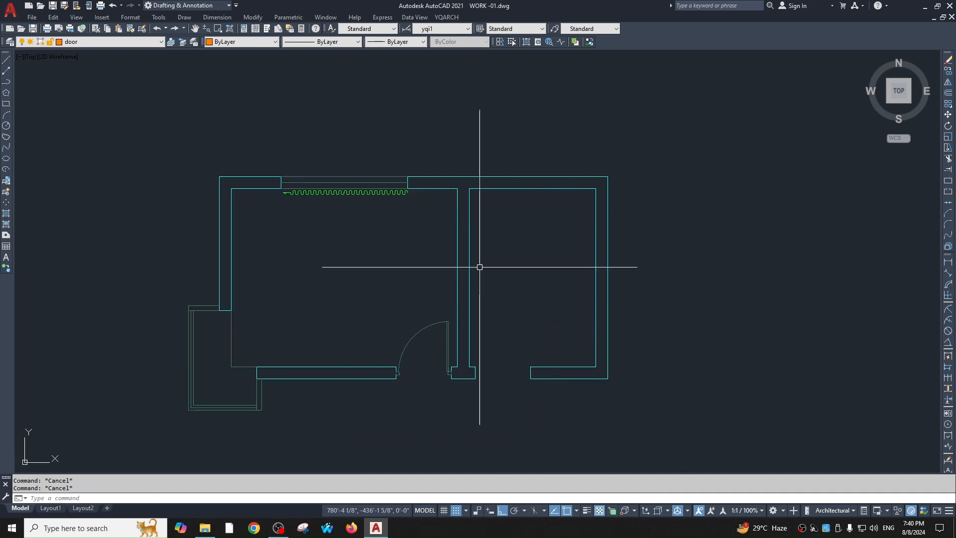
# Step: Offset the east room's inner north and east wall lines 24 inches into the room
pyautogui.write('o')
pyautogui.press('Return')
pyautogui.write('24')
pyautogui.press('Return')
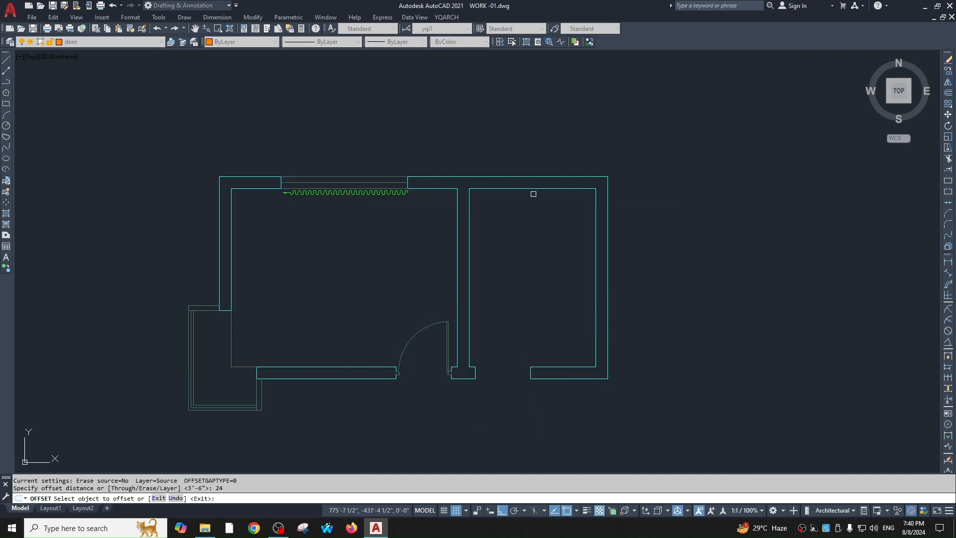
pyautogui.click(531, 189)
pyautogui.click(533, 216)
pyautogui.click(597, 263)
pyautogui.click(574, 273)
pyautogui.press('Escape')
# Step: Fillet the two offset lines in the east room into a closed L-shaped corner
pyautogui.write('f')
pyautogui.press('Return')
pyautogui.click(546, 219)
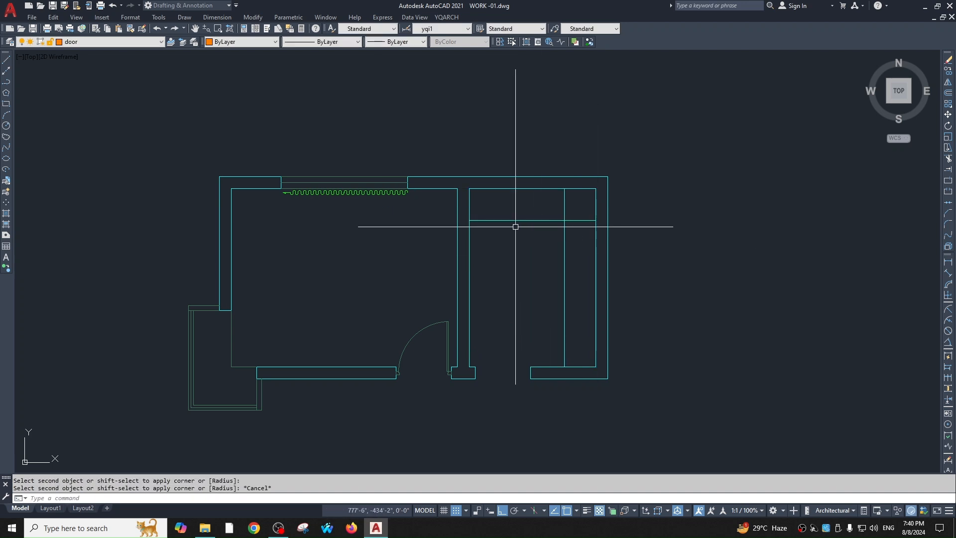
pyautogui.click(564, 227)
pyautogui.press('Escape')
# Step: Draw diagonal lines from the L outline's west end to the room's inner northeast corner and on to the outline's south end
pyautogui.write(',l')
pyautogui.press('Return')
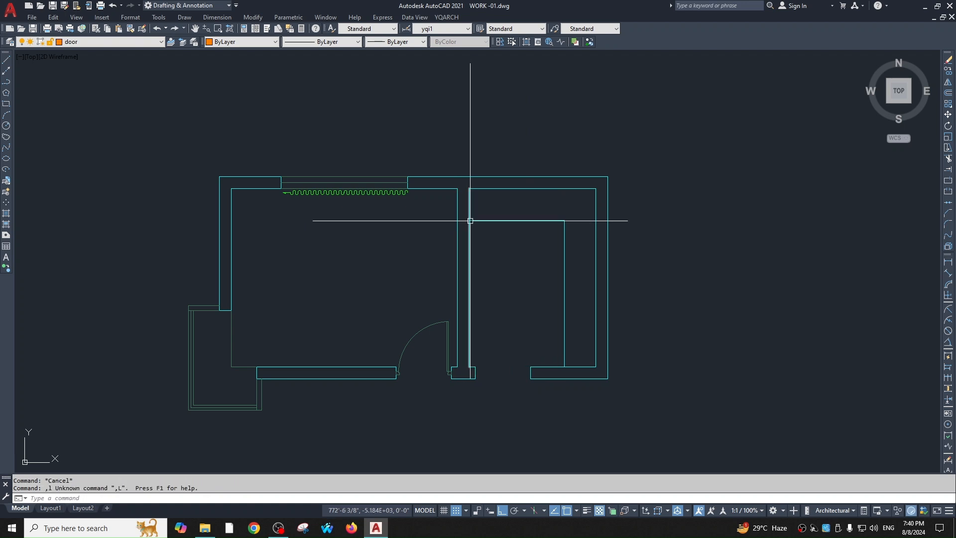
pyautogui.write('l')
pyautogui.press('Return')
pyautogui.click(470, 221)
pyautogui.click(596, 188)
pyautogui.click(564, 365)
pyautogui.press('Escape')
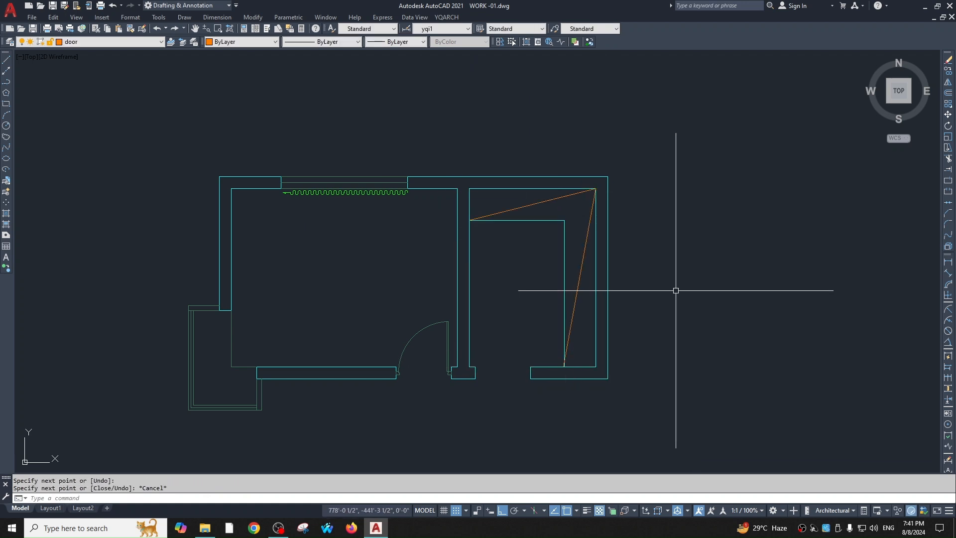
# Step: Erase the L-shaped outline and its two diagonal lines from the east room
pyautogui.click(589, 324)
pyautogui.click(507, 209)
pyautogui.write('e')
pyautogui.press('Return')
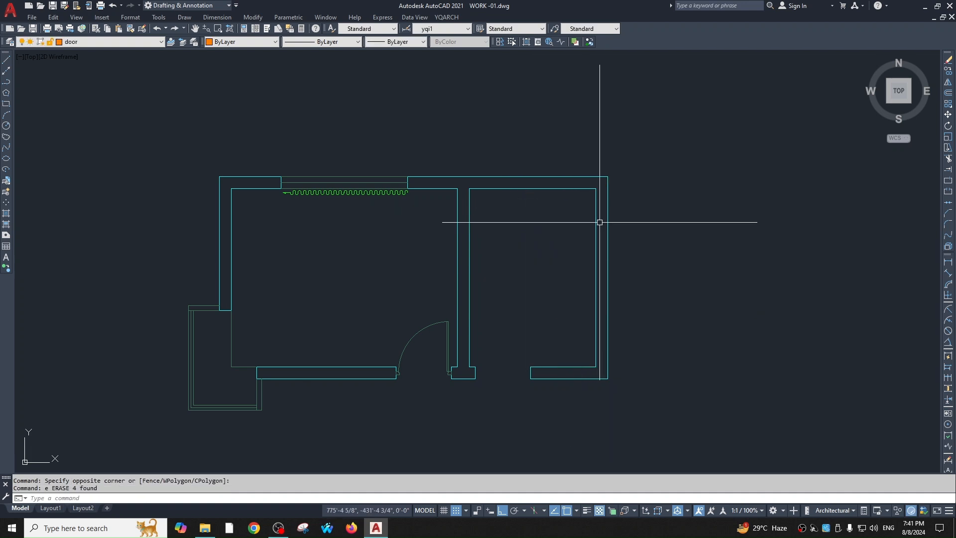
# Step: Draw an L-shaped YQArch wardrobe along the east room's north and east walls, from the inner northwest corner to the inner southeast corner
pyautogui.write('yg')
pyautogui.press('Return')
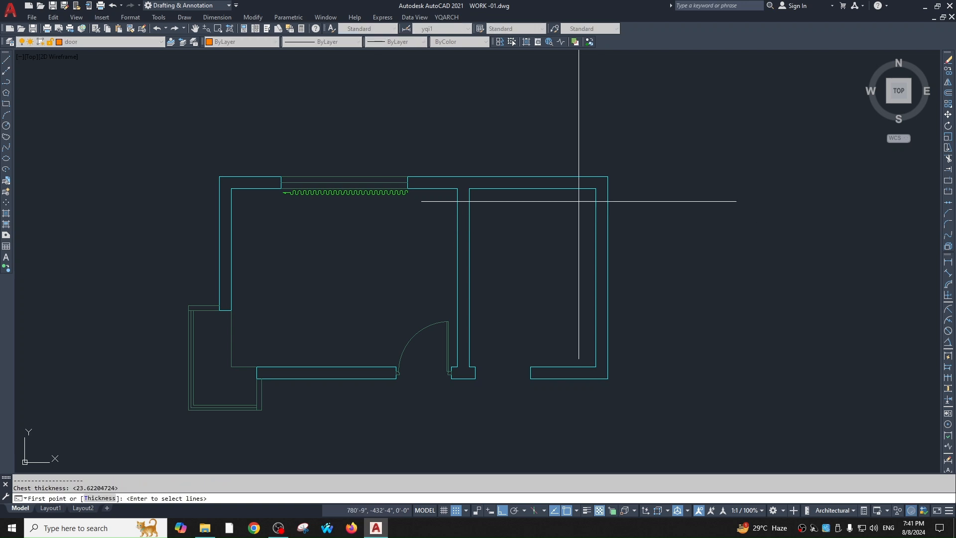
pyautogui.click(468, 188)
pyautogui.click(596, 188)
pyautogui.click(596, 367)
pyautogui.press('Return')
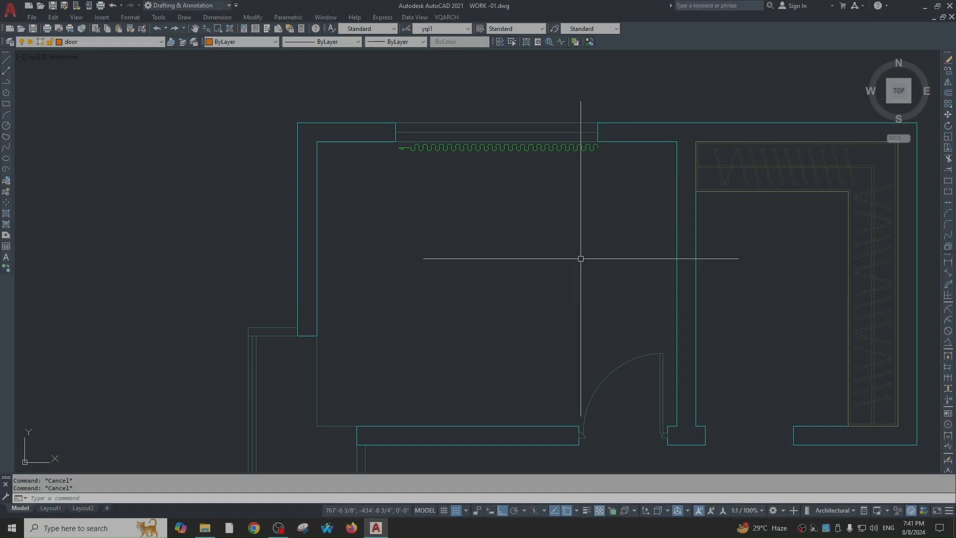
pyautogui.scroll(-2, 592, 229)
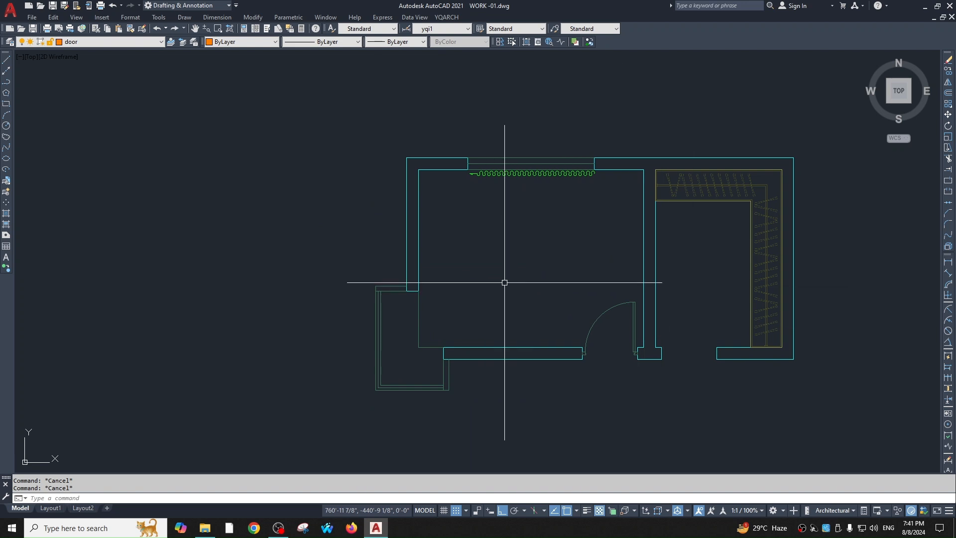
# Step: Arrange a YQArch Bedroom furniture layout across the west room, with the bed against the west wall
pyautogui.write('jj')
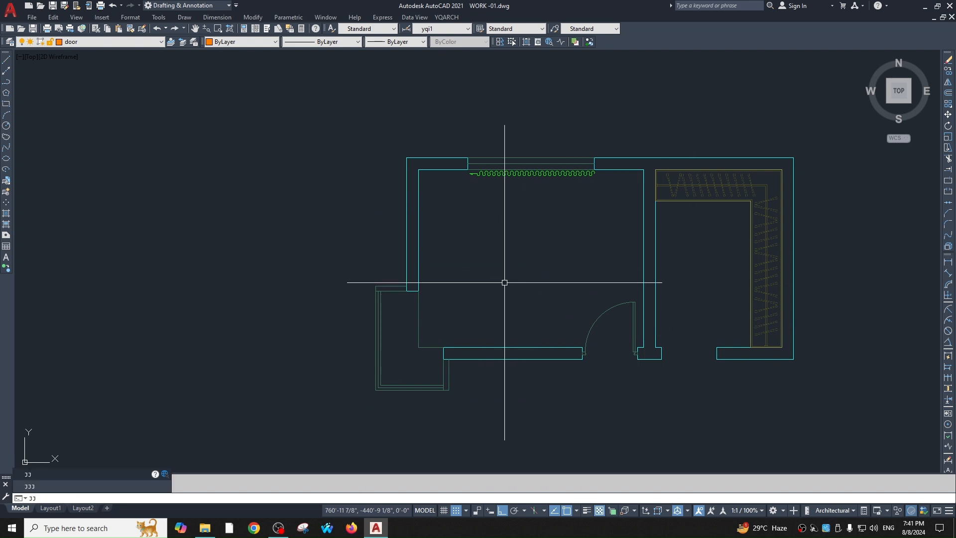
pyautogui.press('Return')
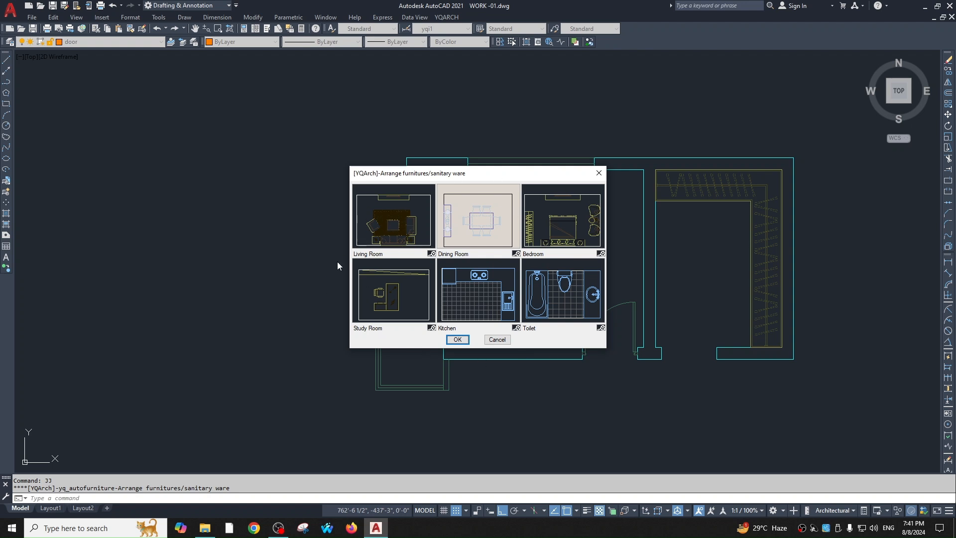
pyautogui.click(548, 227)
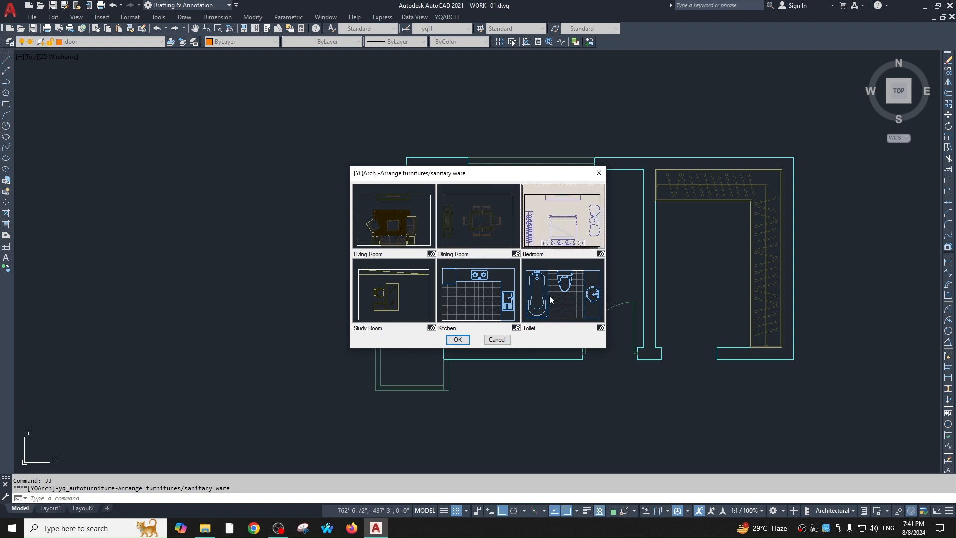
pyautogui.click(457, 339)
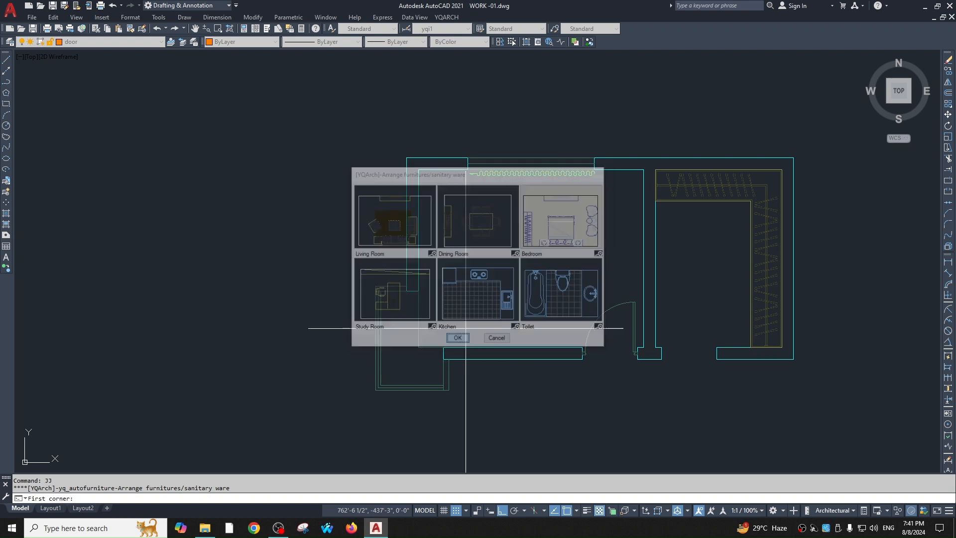
pyautogui.click(643, 169)
pyautogui.click(418, 344)
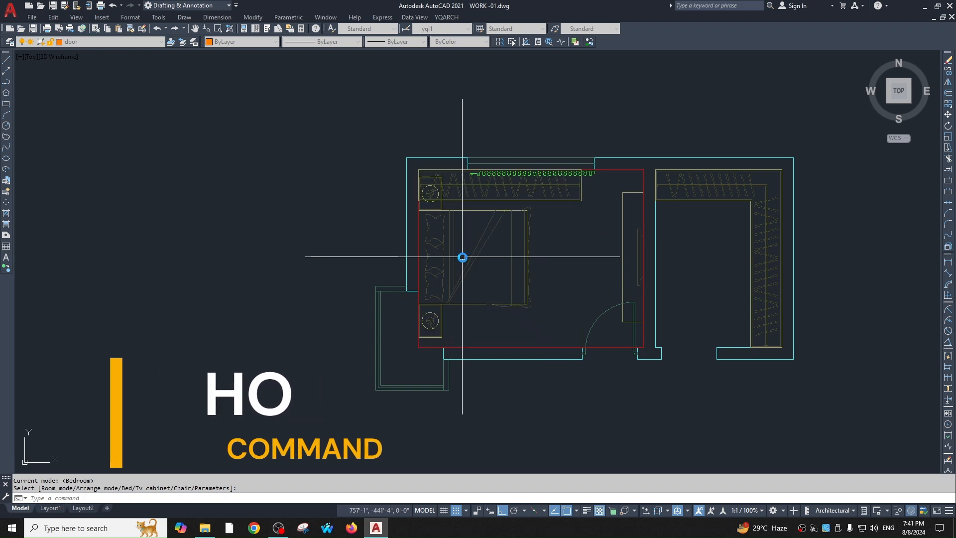
pyautogui.click(505, 263)
pyautogui.press('Escape')
# Step: Erase all the bedroom furniture from the west room, including the bed, nightstands and TV cabinet
pyautogui.click(555, 306)
pyautogui.click(554, 329)
pyautogui.write('e')
pyautogui.press('space')
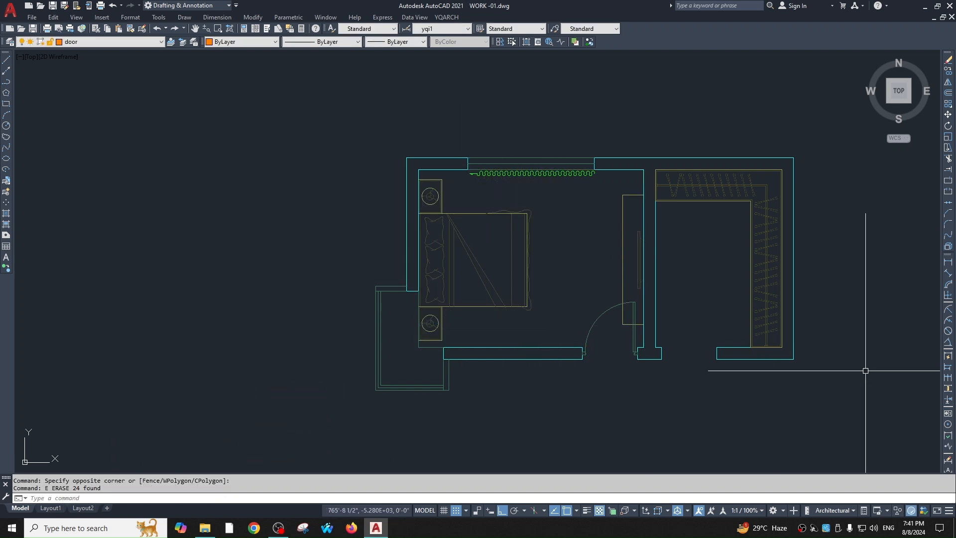
pyautogui.click(622, 236)
pyautogui.write('e')
pyautogui.click(553, 249)
pyautogui.click(521, 235)
pyautogui.write('e')
pyautogui.press('space')
pyautogui.press('Escape')
# Step: Arrange a YQArch Dining Room layout across the west room, with the cupboard against the east wall
pyautogui.write('jj')
pyautogui.press('space')
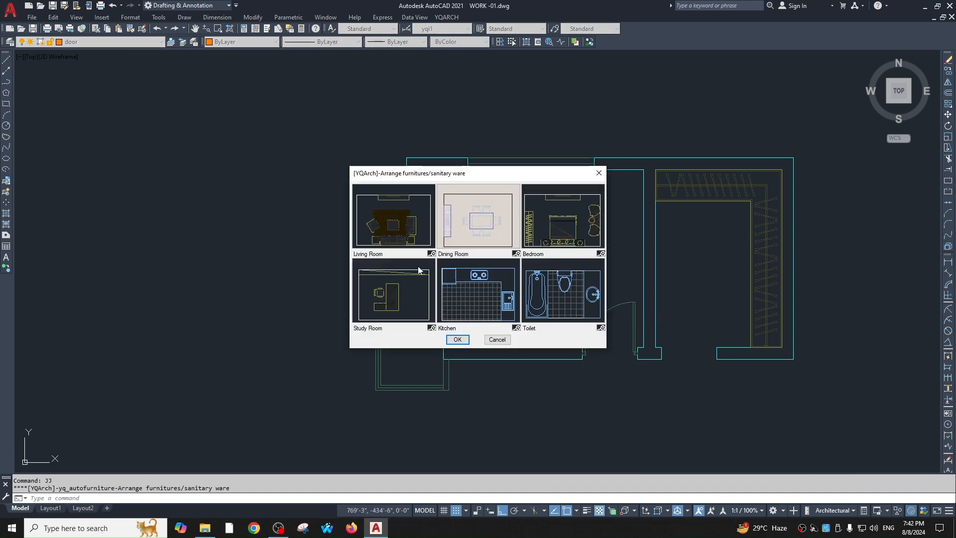
pyautogui.click(502, 235)
pyautogui.click(457, 339)
pyautogui.click(621, 191)
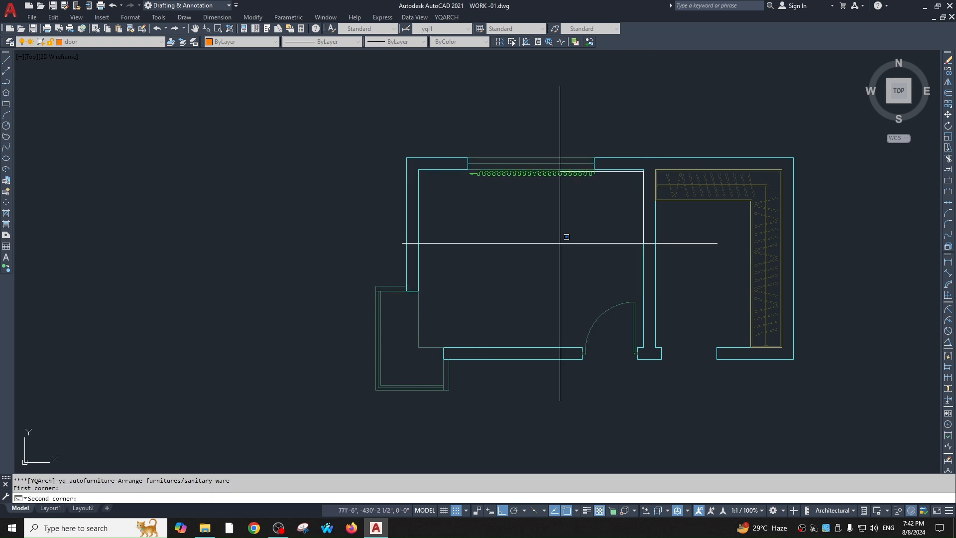
pyautogui.click(419, 346)
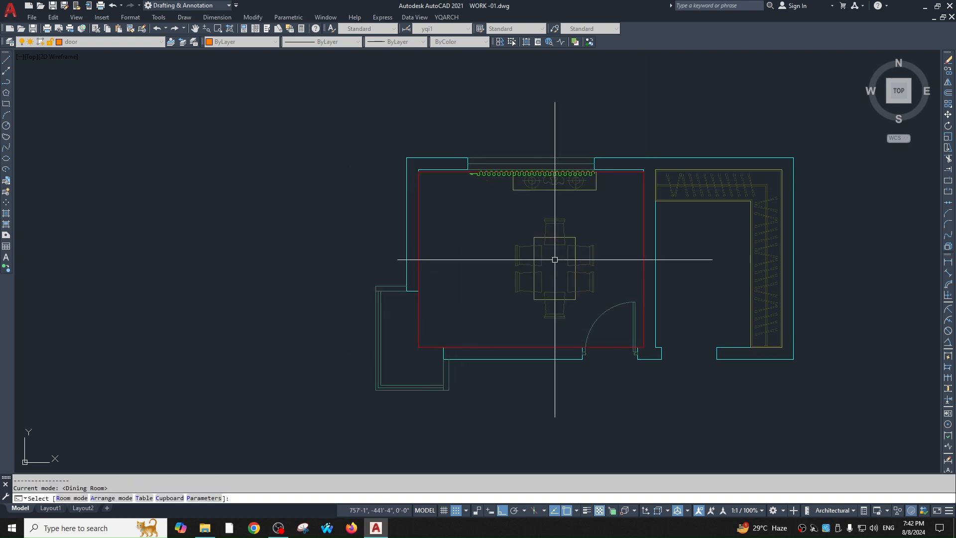
pyautogui.click(476, 244)
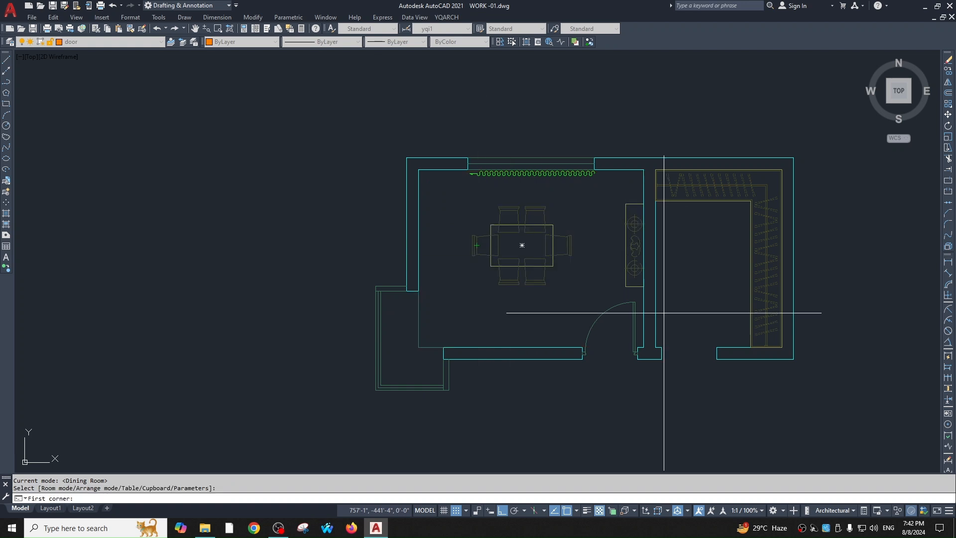
pyautogui.press('Escape')
# Step: Erase the dining table set and the cupboard from the west room
pyautogui.click(640, 193)
pyautogui.click(498, 271)
pyautogui.write('e')
pyautogui.press('Return')
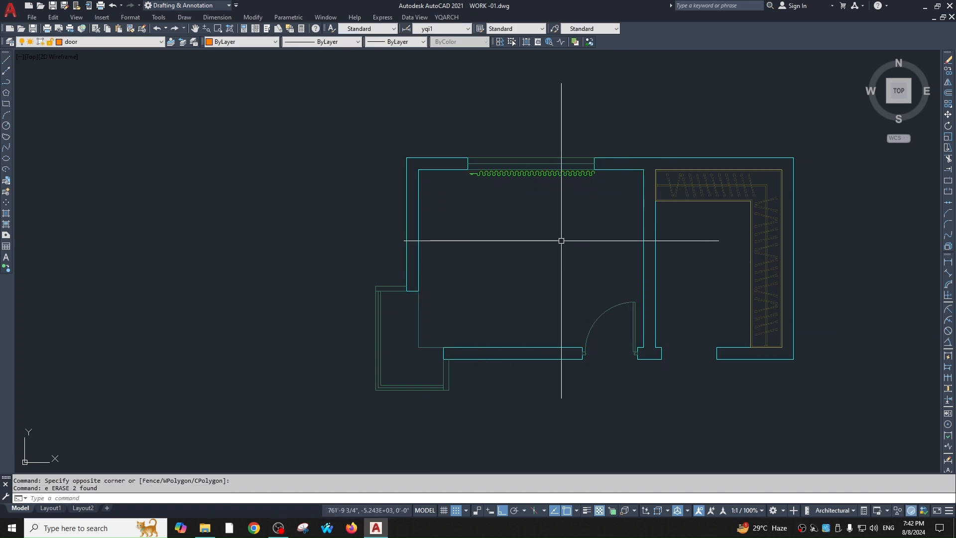
# Step: Arrange a YQArch Living Room layout in the west room, with the main sofa on the west wall and the TV cabinet opposite
pyautogui.write('jj')
pyautogui.press('Return')
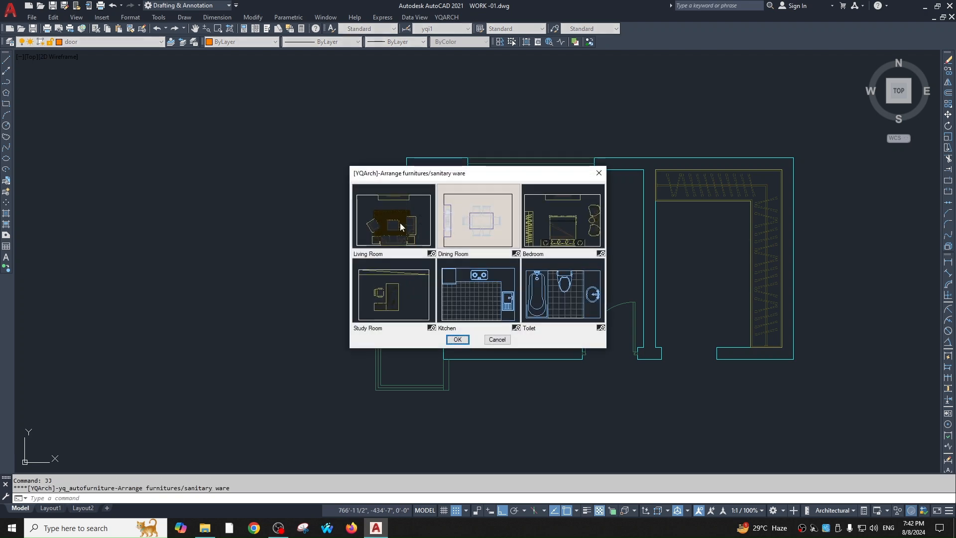
pyautogui.click(420, 223)
pyautogui.click(457, 339)
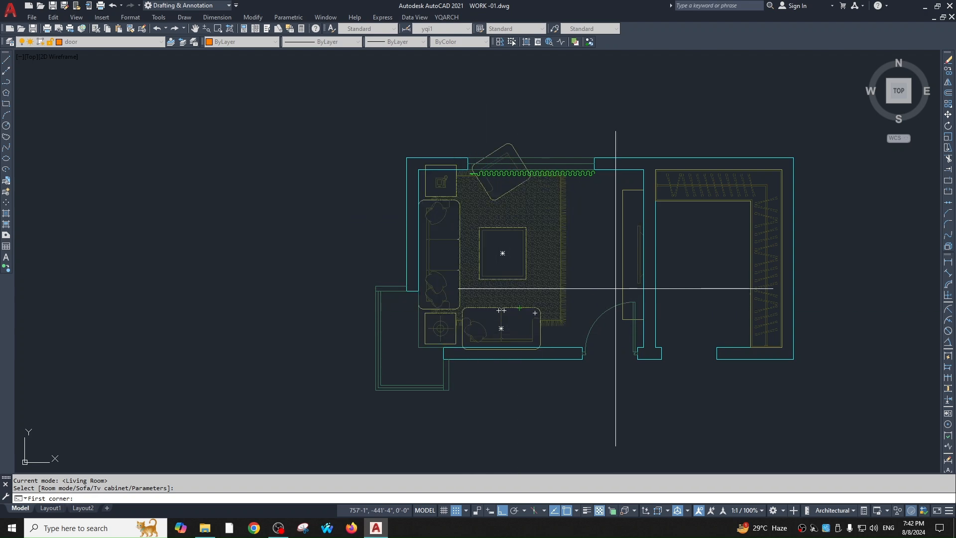
pyautogui.press('Escape')
# Step: Erase the sofa set with its rug and tables from the west room, keeping the TV cabinet
pyautogui.scroll(-3, 549, 263)
pyautogui.scroll(2, 596, 287)
pyautogui.press('Escape')
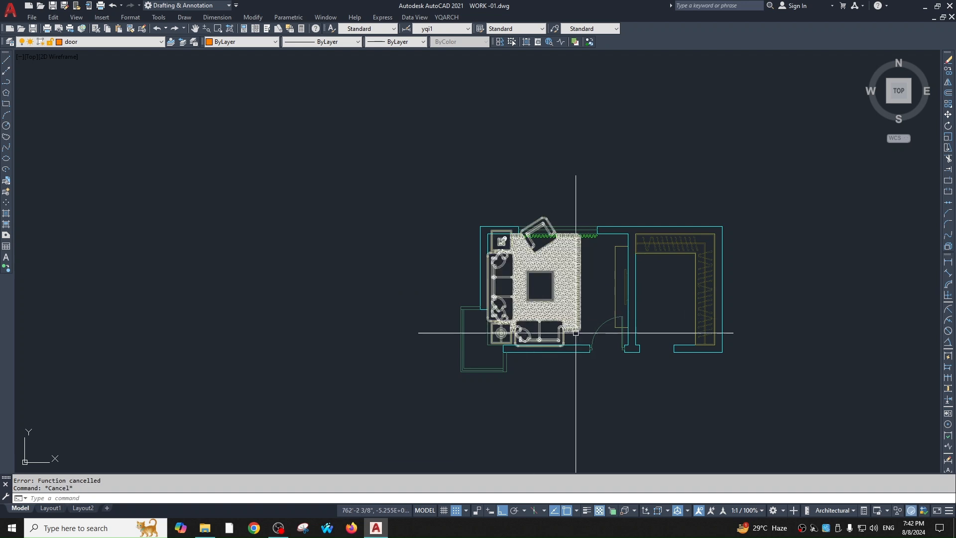
pyautogui.click(572, 294)
pyautogui.write('e')
pyautogui.press('Return')
pyautogui.press('Escape')
pyautogui.press('Escape')
pyautogui.scroll(-2, 700, 306)
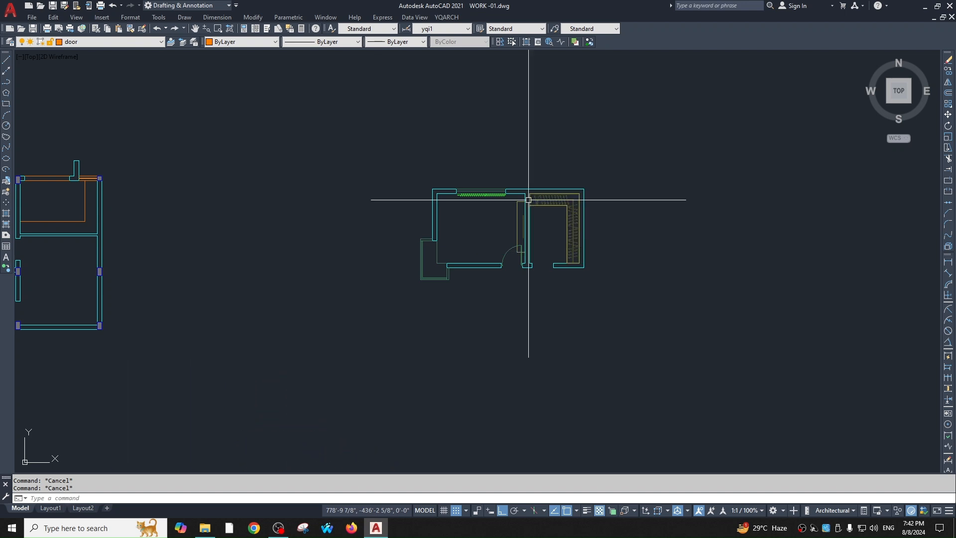
# Step: Open the list of YQArch command categories
pyautogui.click(454, 18)
pyautogui.click(451, 18)
pyautogui.click(445, 18)
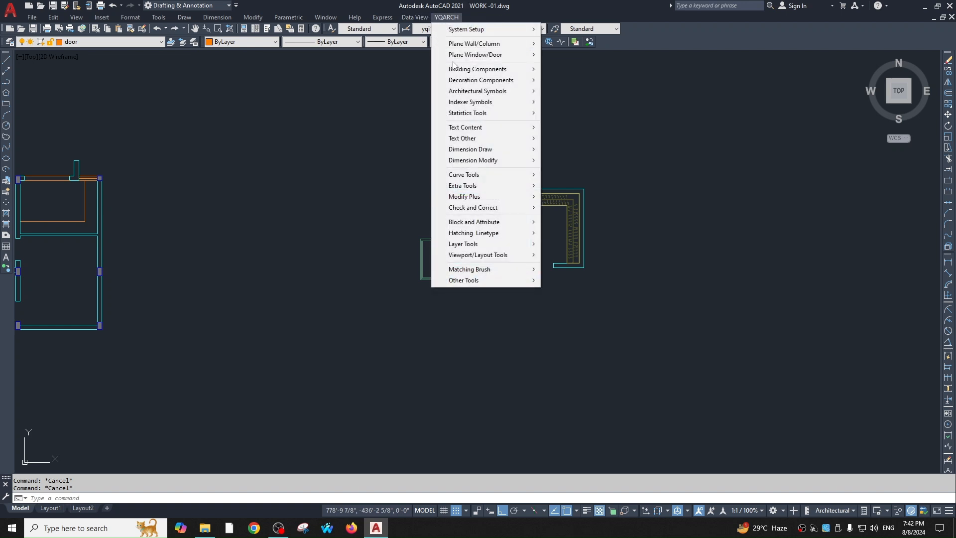